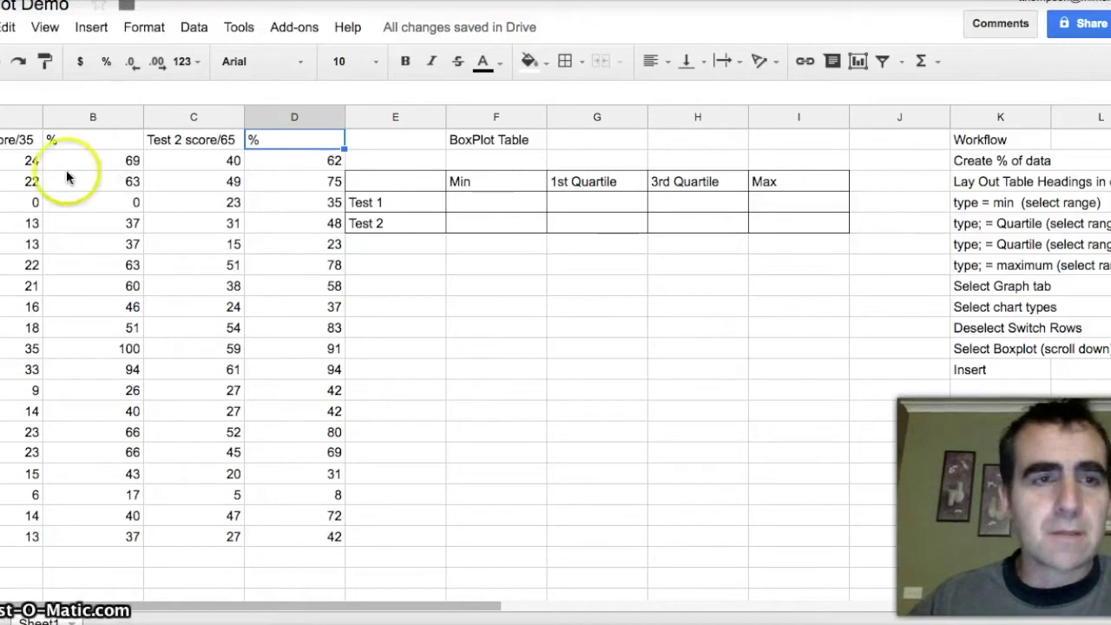
Review the test scores, their percentage columns, the BoxPlot Table headings and the Workflow notes in column K.
left_click(7, 146)
left_click_drag(8, 159, 2, 541)
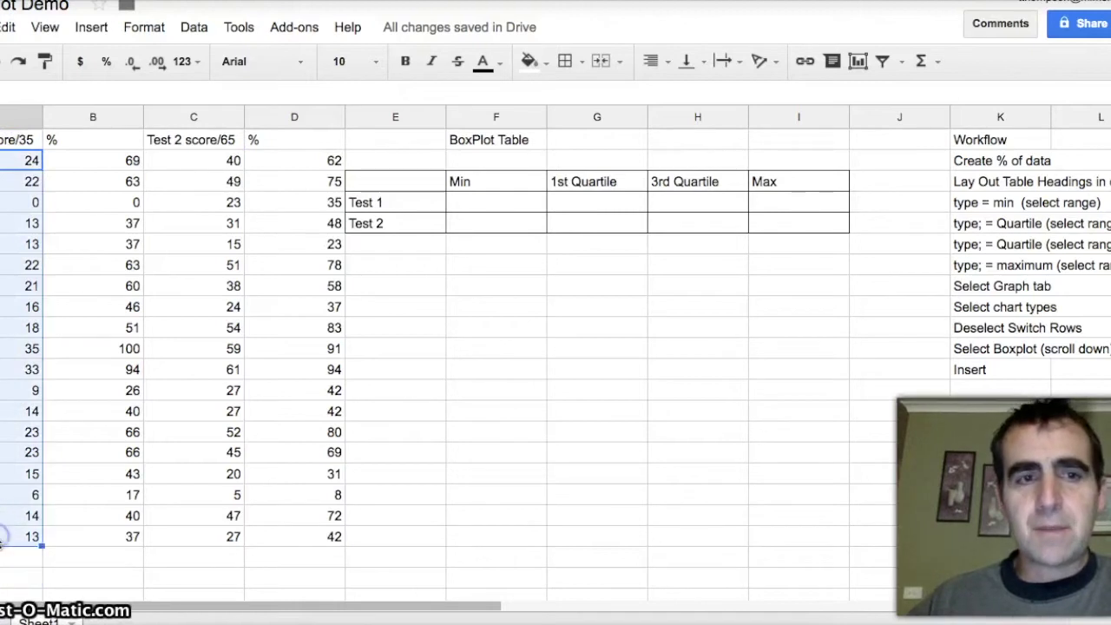
left_click(135, 166)
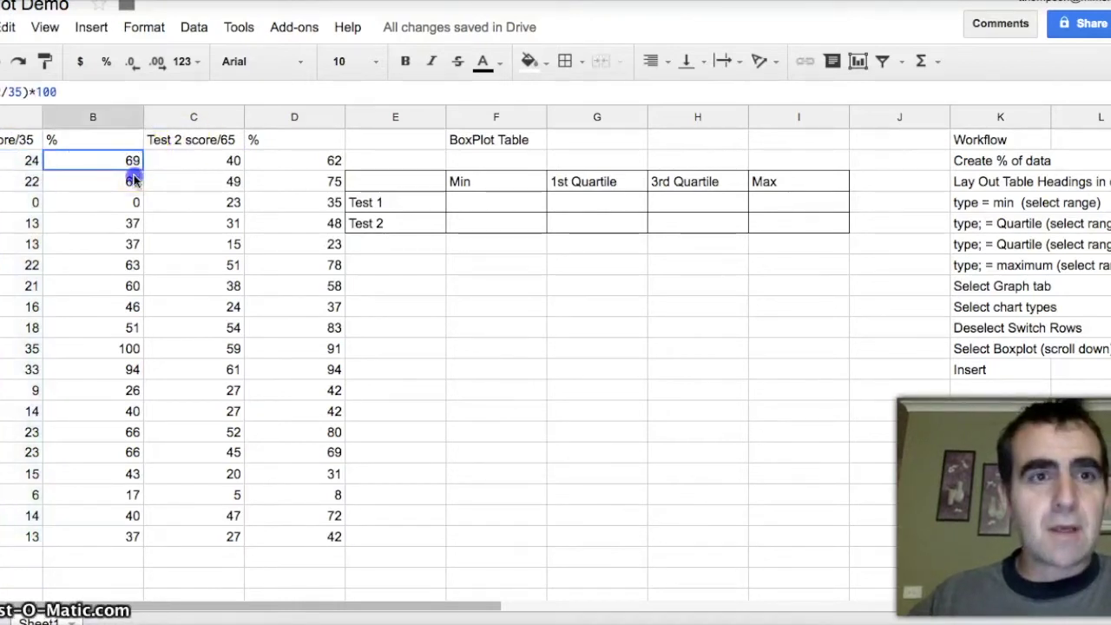
left_click_drag(135, 180, 124, 530)
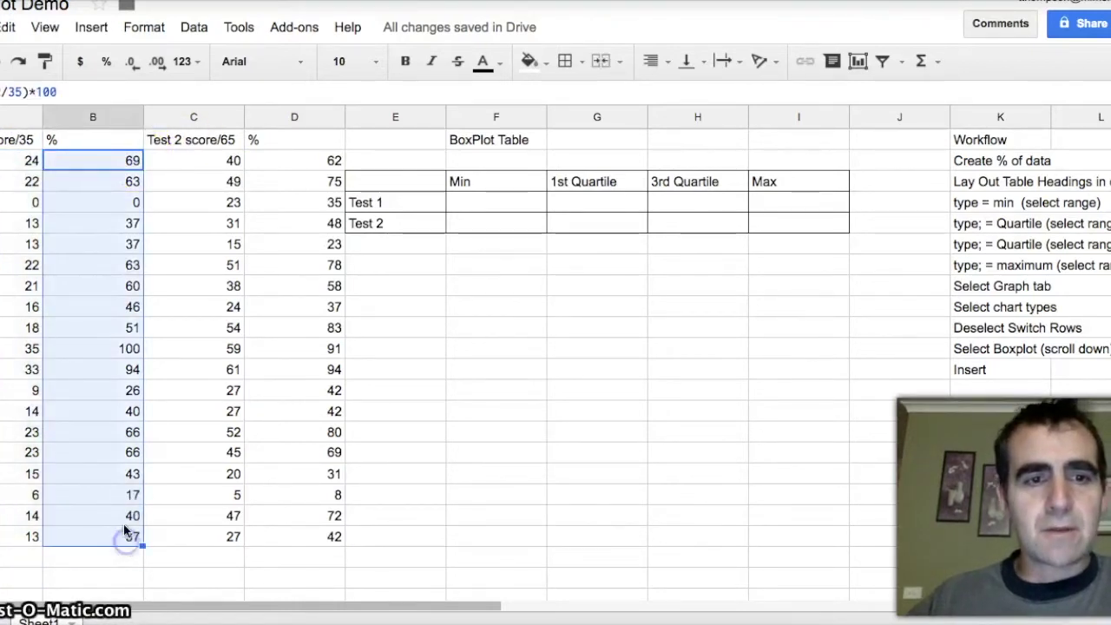
left_click(285, 163)
left_click_drag(285, 162, 310, 552)
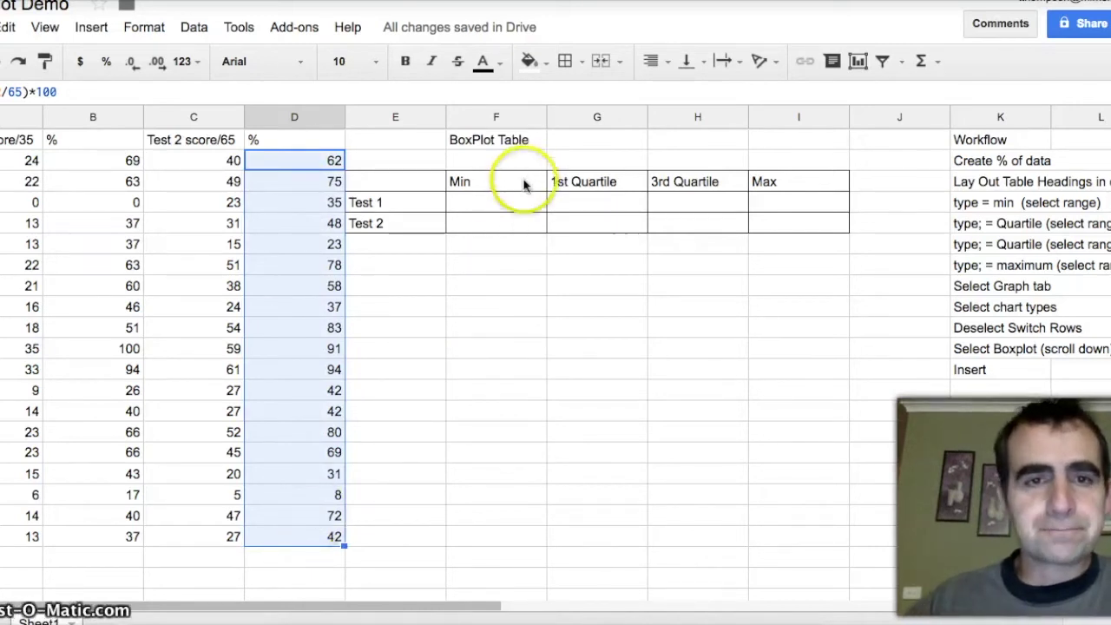
left_click(510, 203)
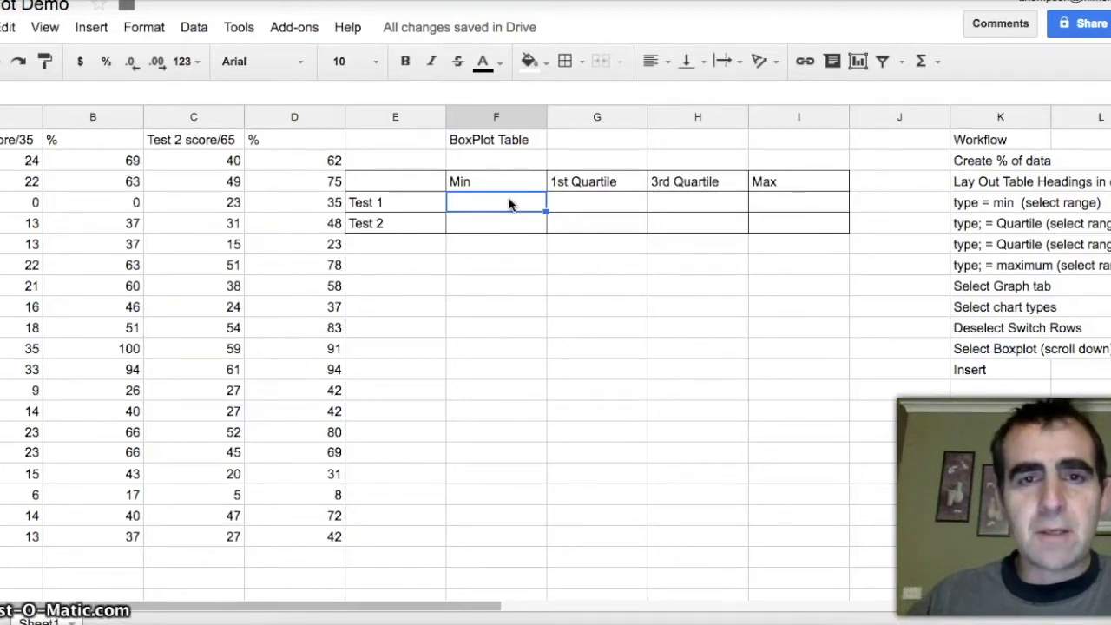
left_click(578, 202)
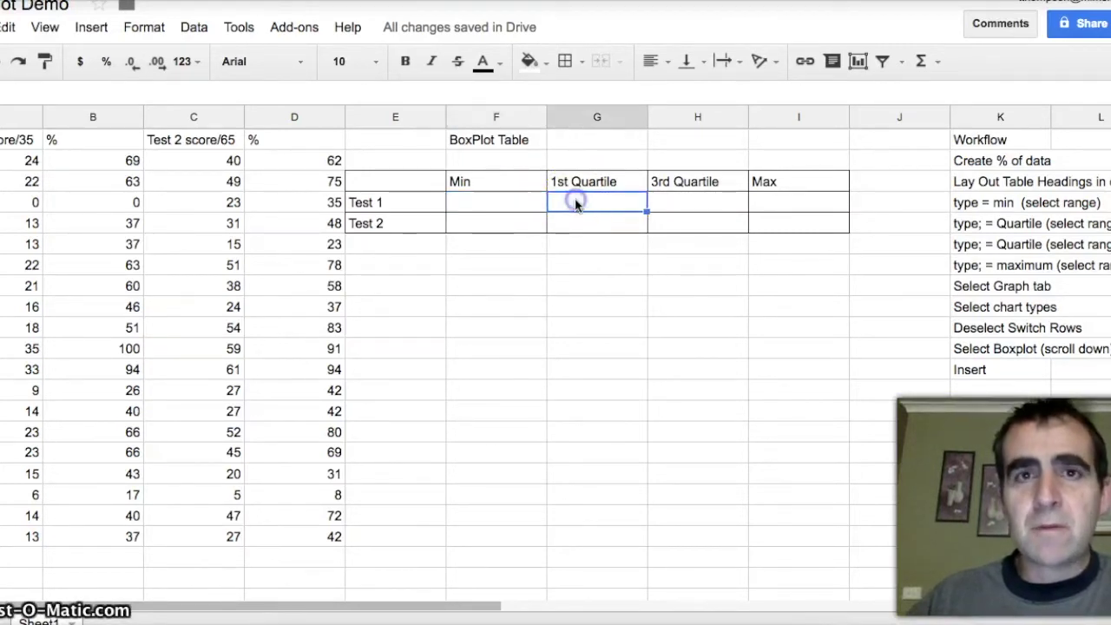
left_click(685, 202)
left_click(771, 187)
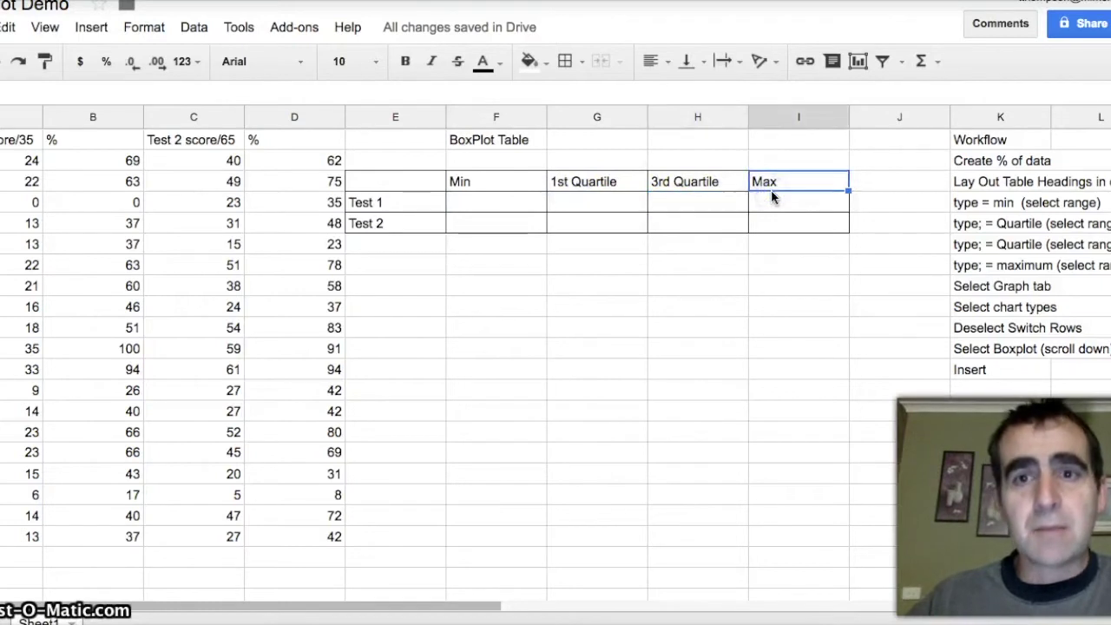
left_click(772, 199)
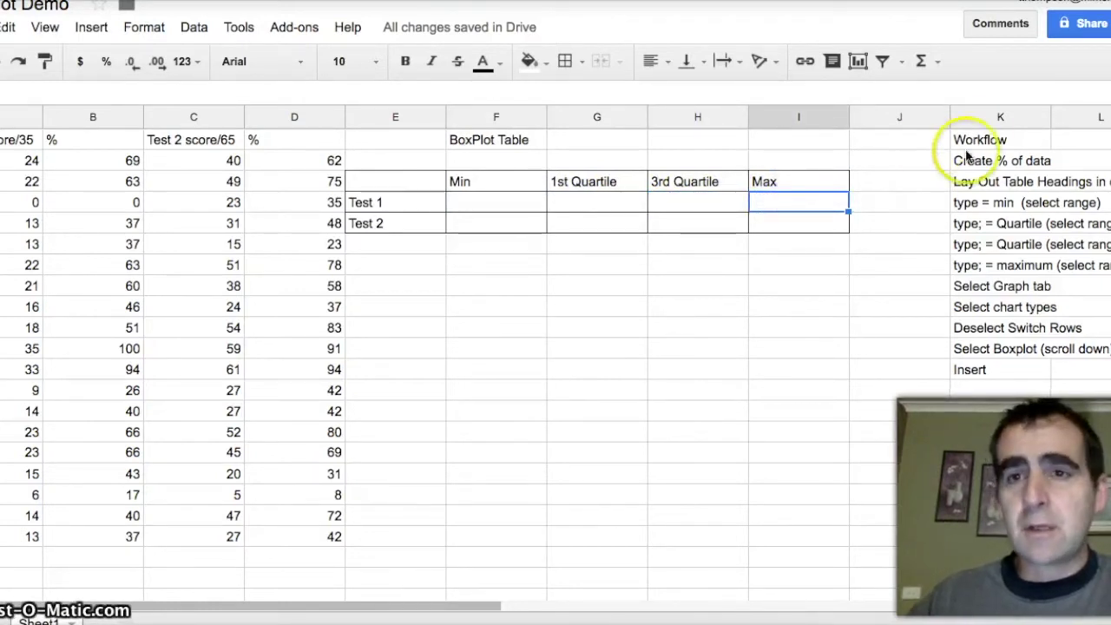
left_click_drag(980, 142, 976, 369)
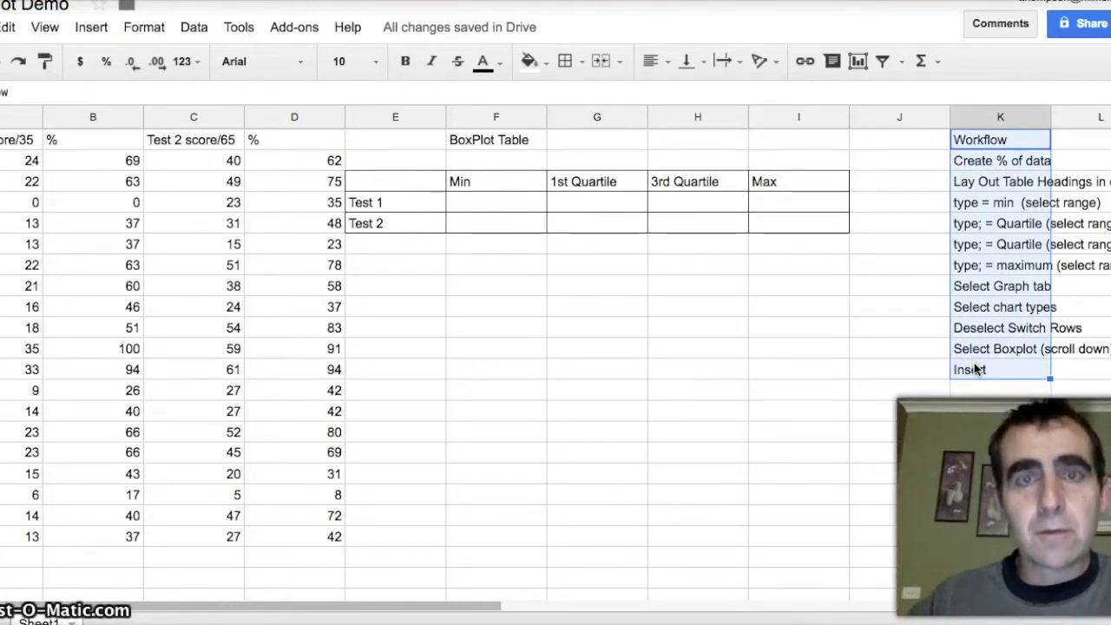
Calculate the Test 1 minimum in F4 with the MIN function over the percentages in B2:B20.
left_click(493, 203)
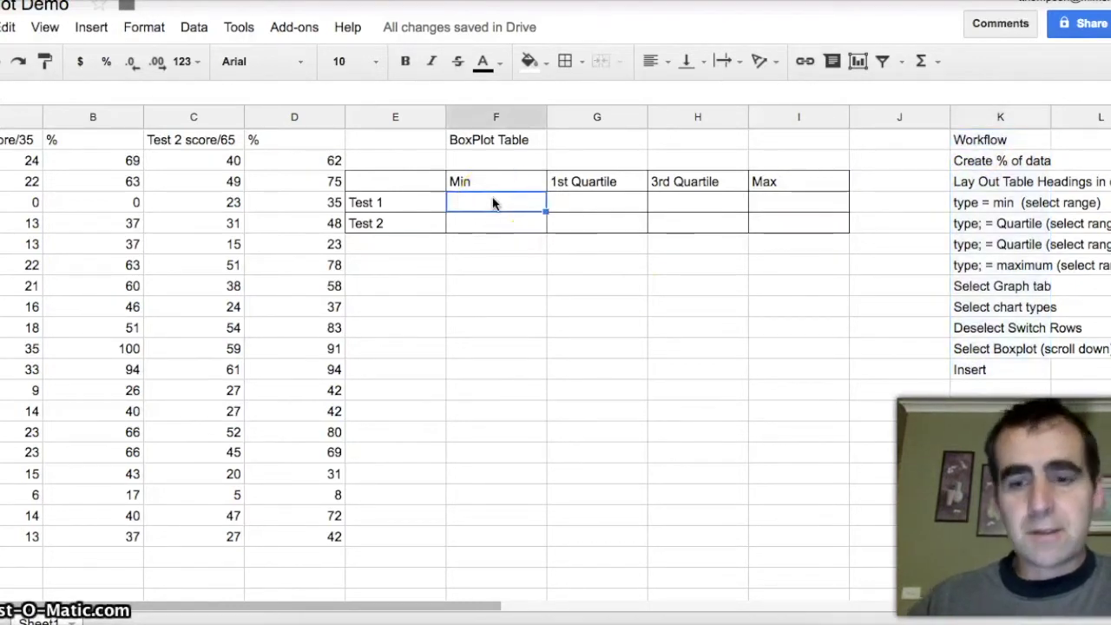
type("=min")
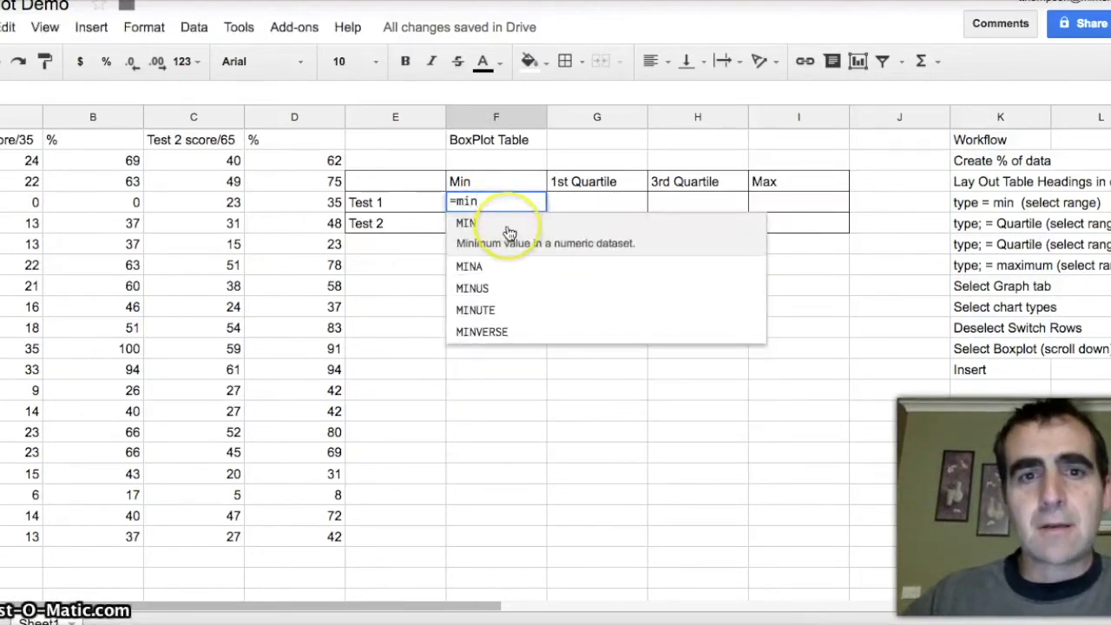
left_click(510, 228)
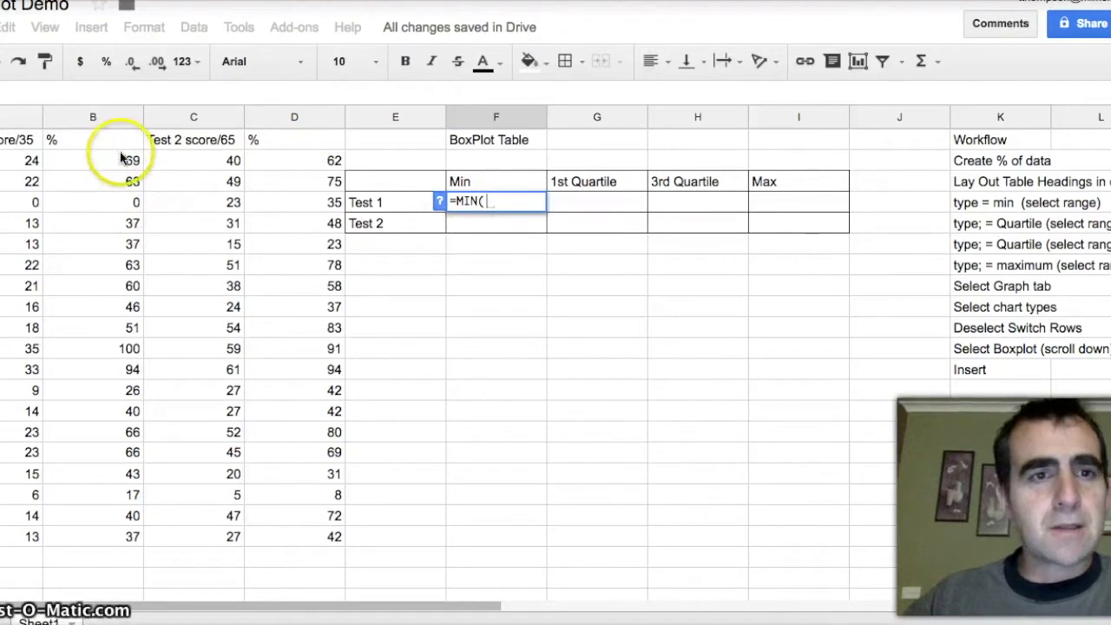
mouse_move(121, 159)
left_mouse_down()
mouse_move(101, 560)
mouse_move(102, 539)
left_mouse_up()
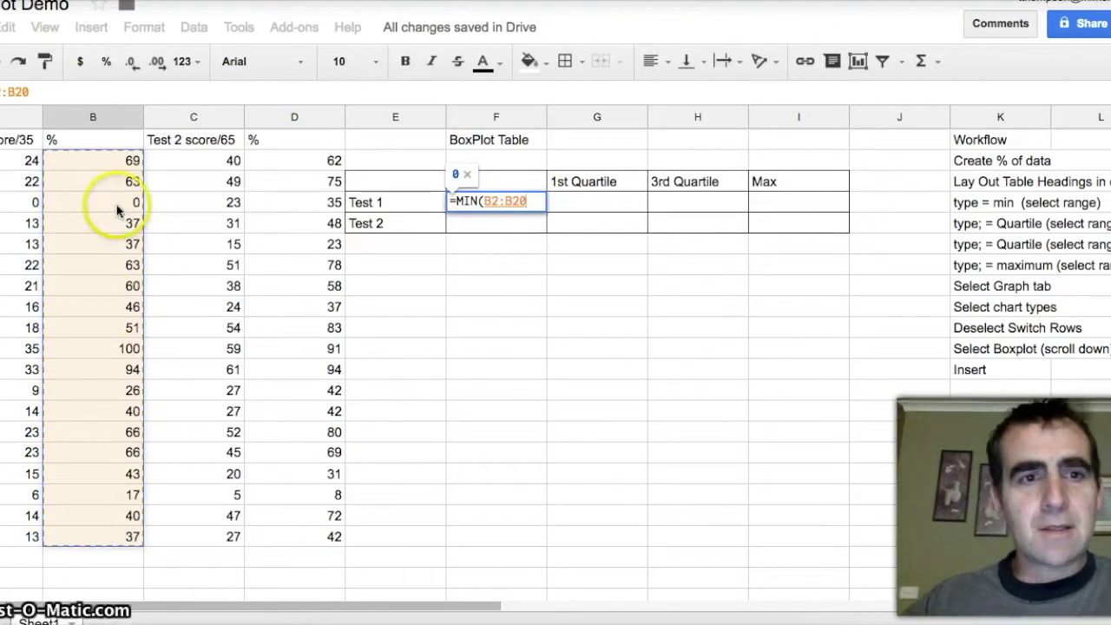
key("Return")
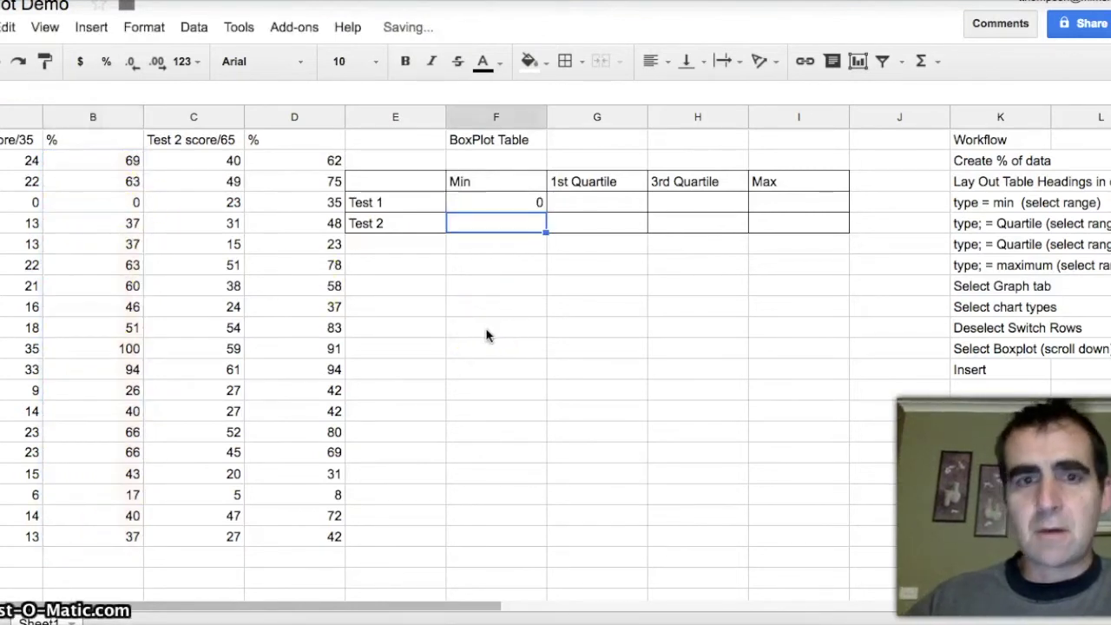
Calculate the Test 1 first quartile in G4 with QUARTILE over B2:B20 and quartile number 1.
left_click(628, 202)
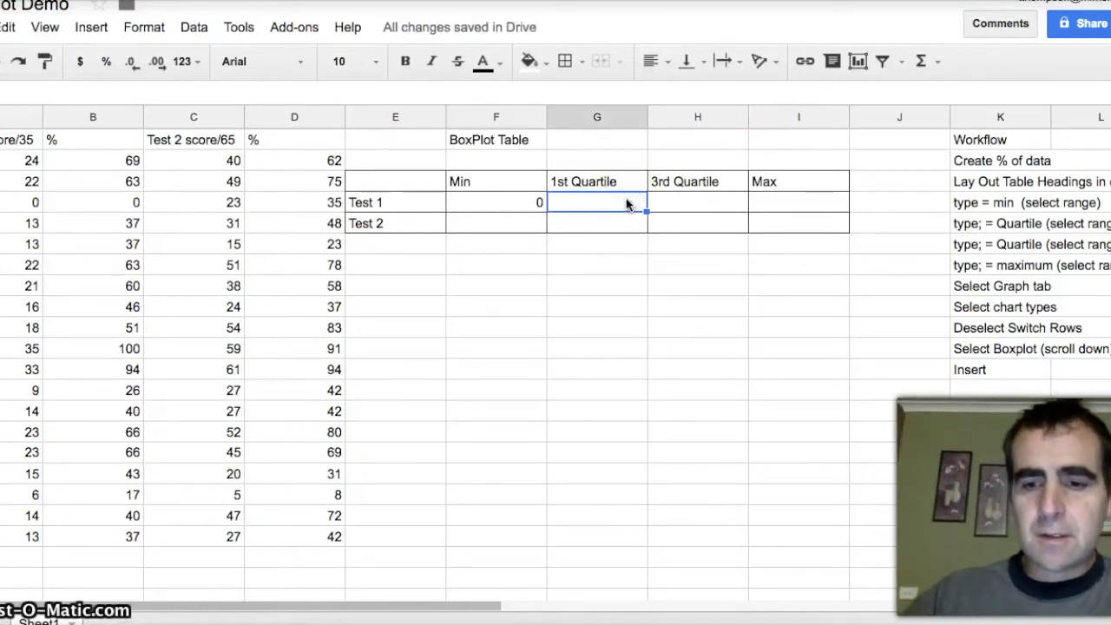
type("=qu")
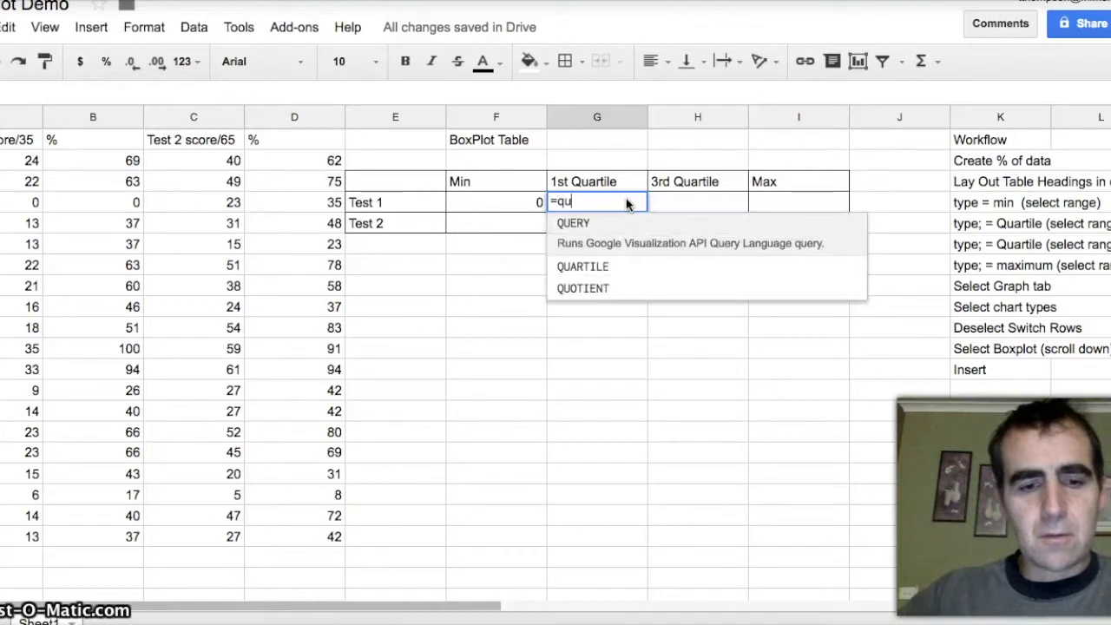
type("art")
left_click(628, 231)
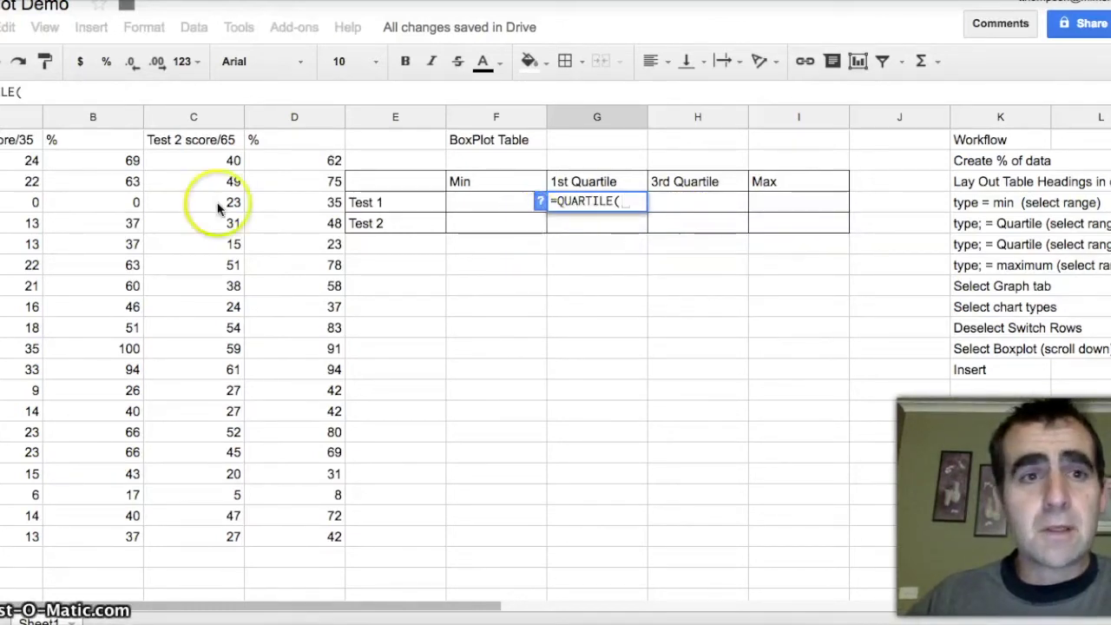
left_click_drag(93, 160, 96, 537)
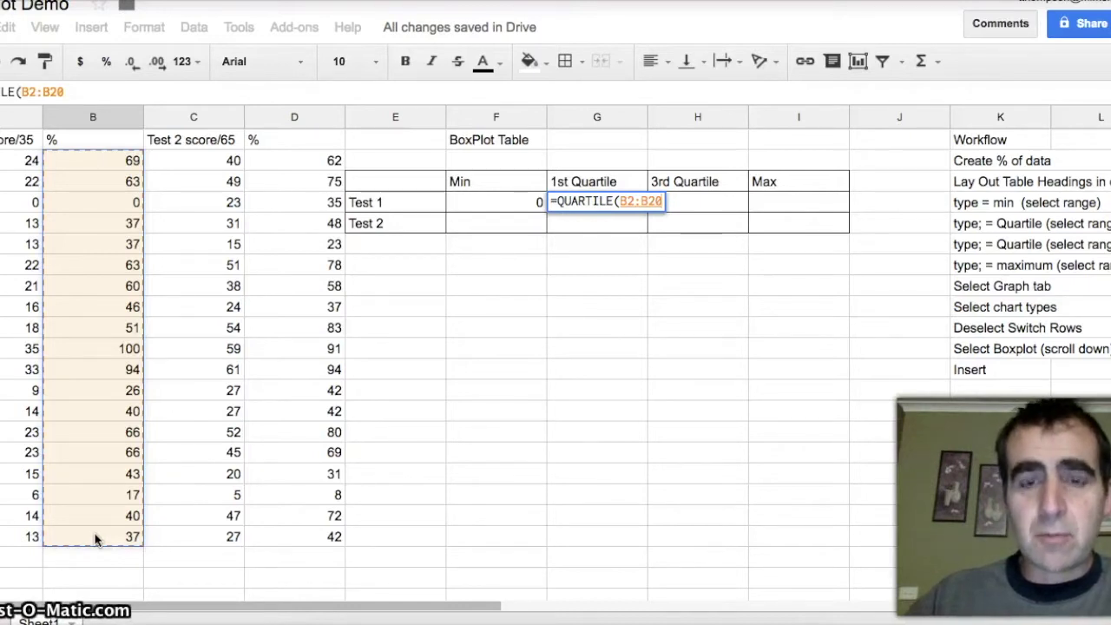
type(",")
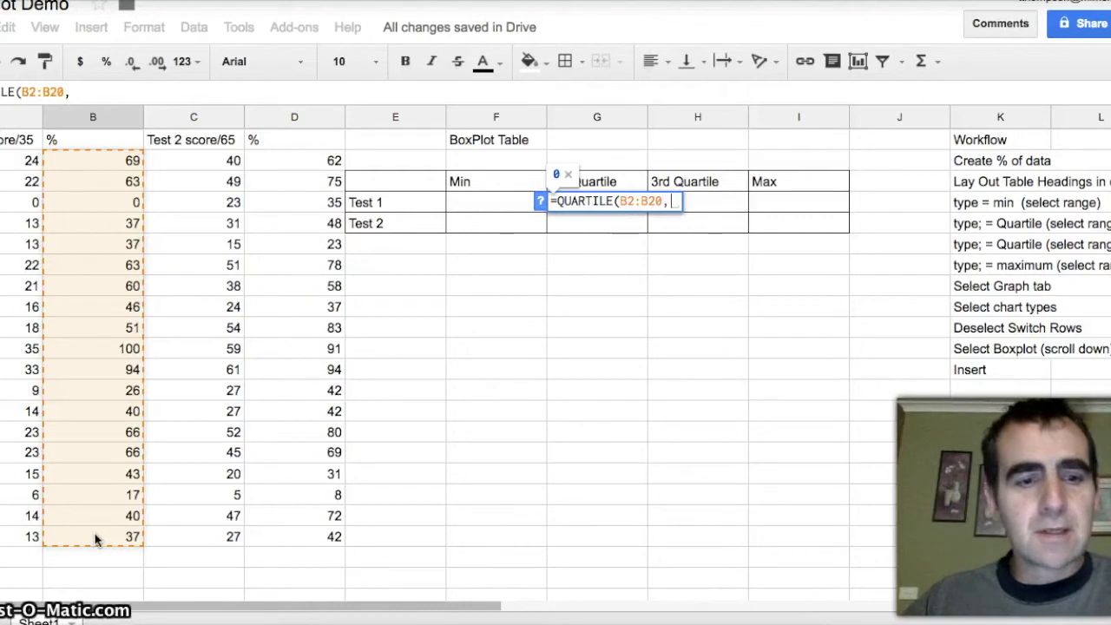
type("1")
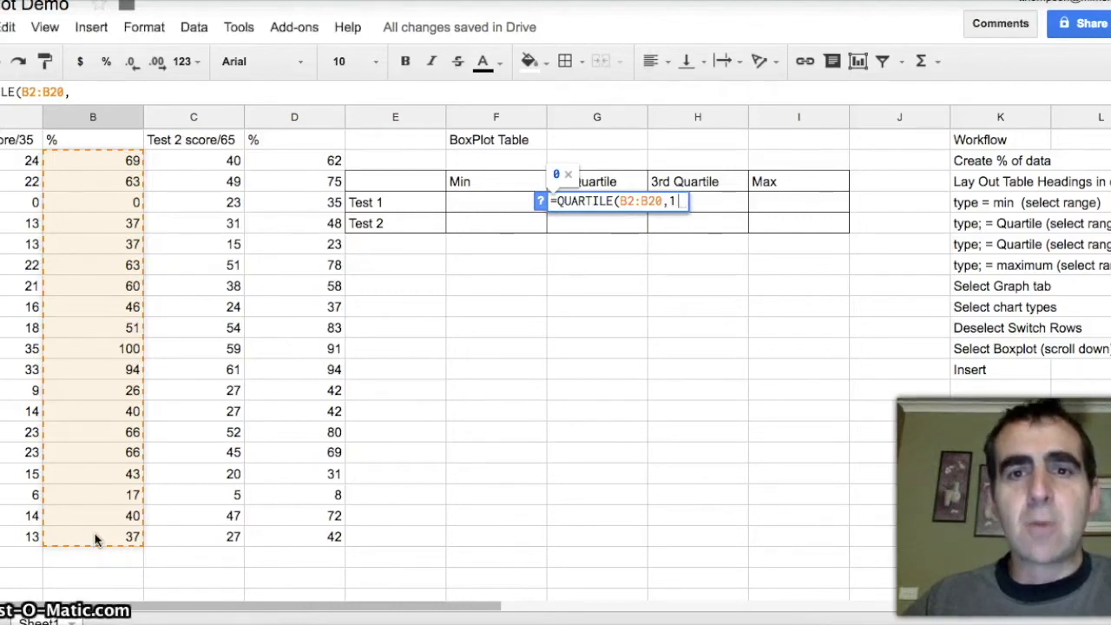
key("Return")
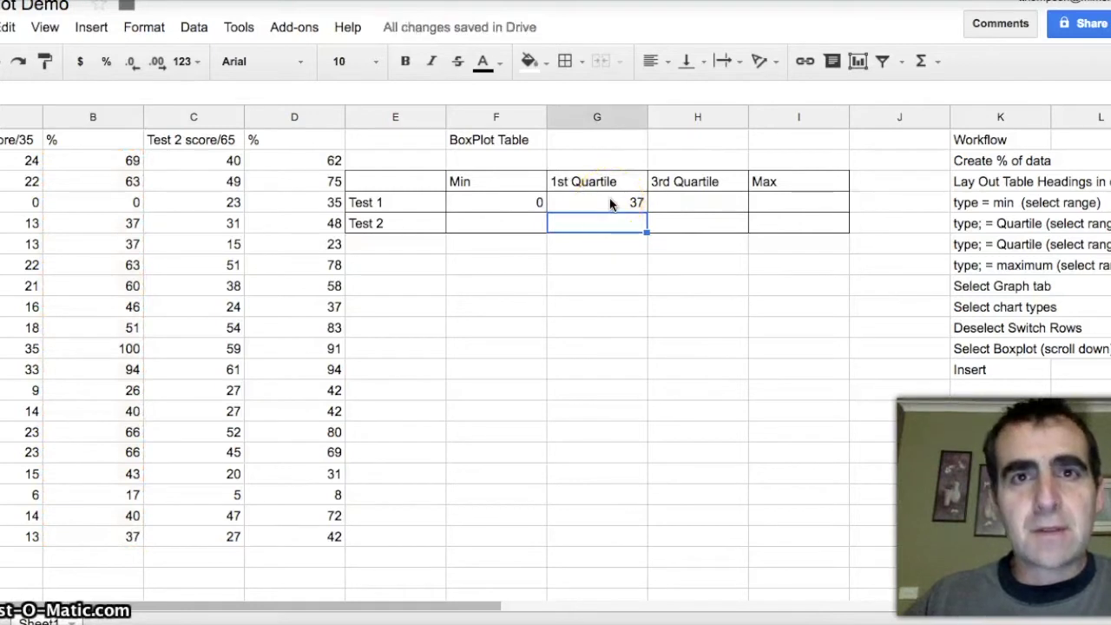
Calculate the Test 1 third quartile in H4 with QUARTILE over B2:B20 and quartile number 3.
left_click(682, 202)
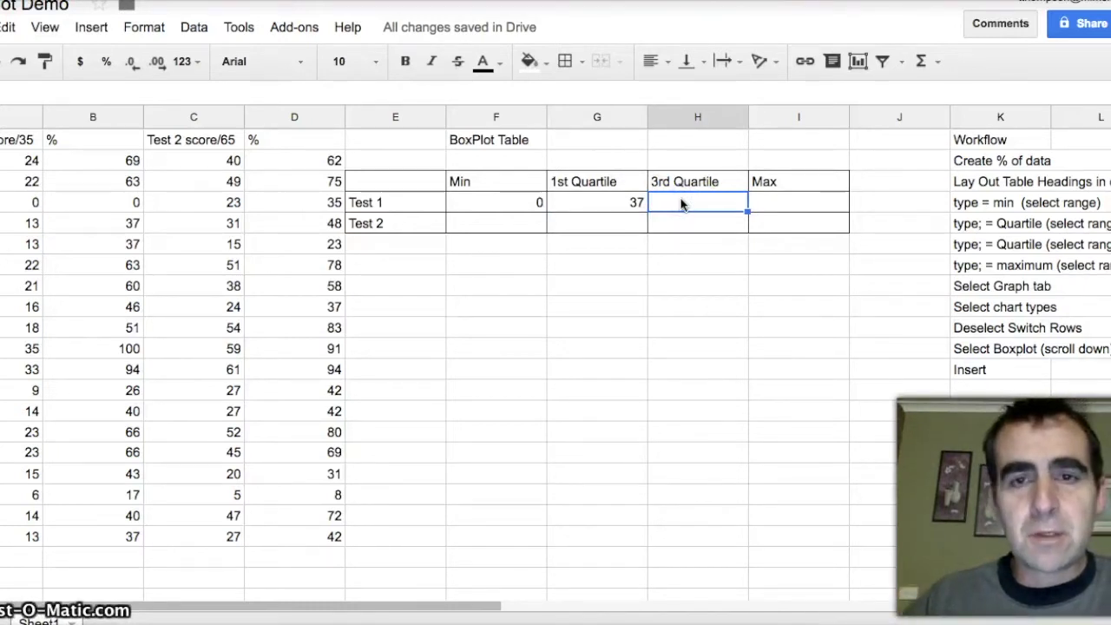
type("=")
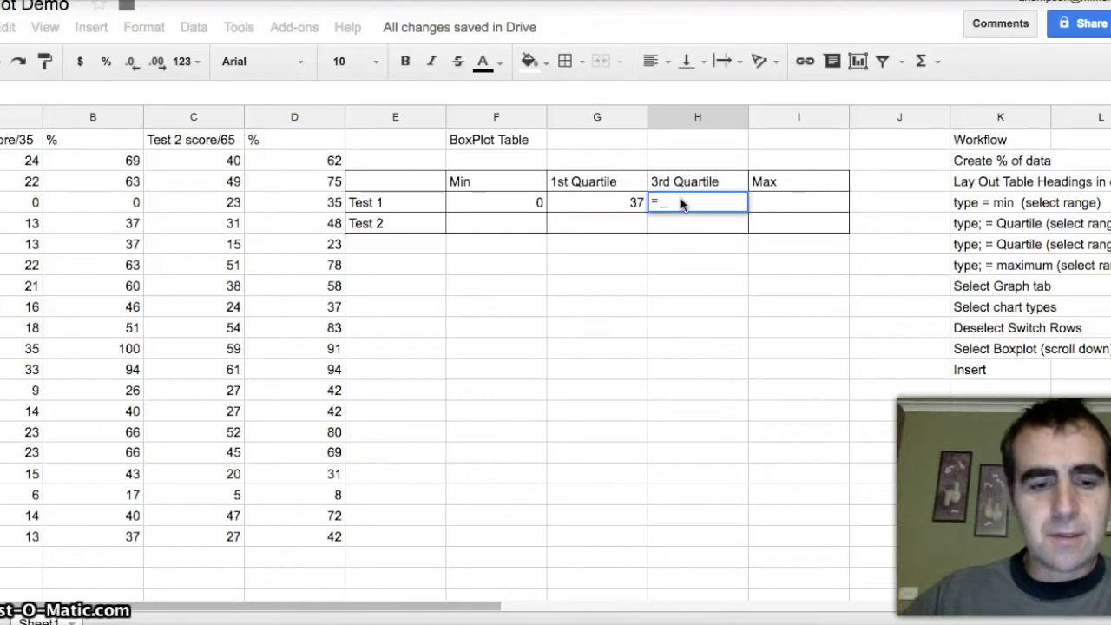
type("quart")
left_click(743, 202)
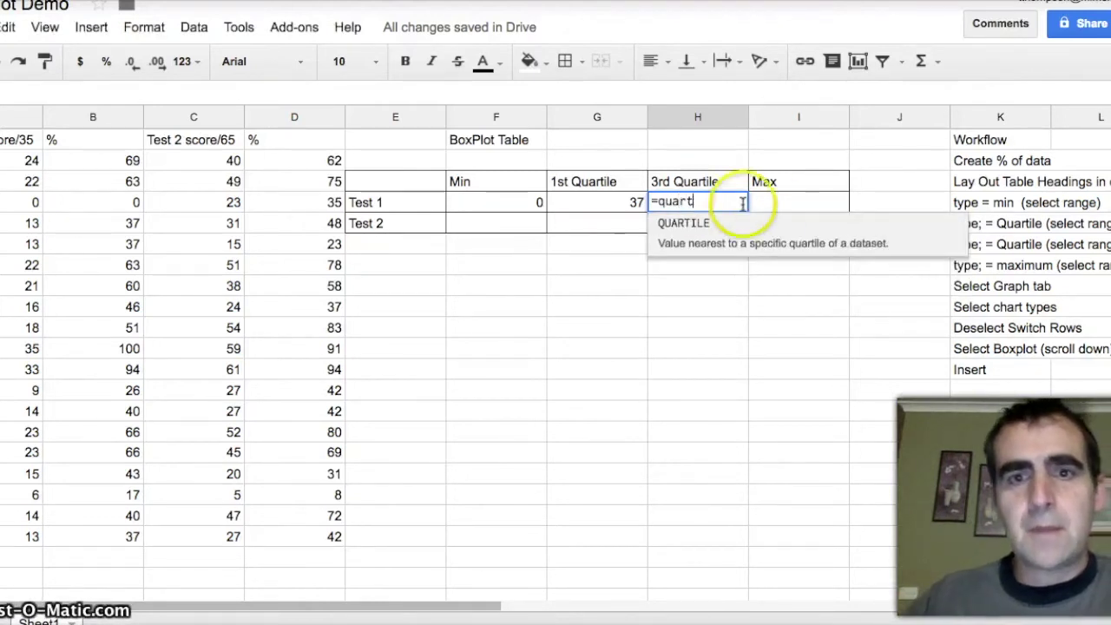
left_click(761, 223)
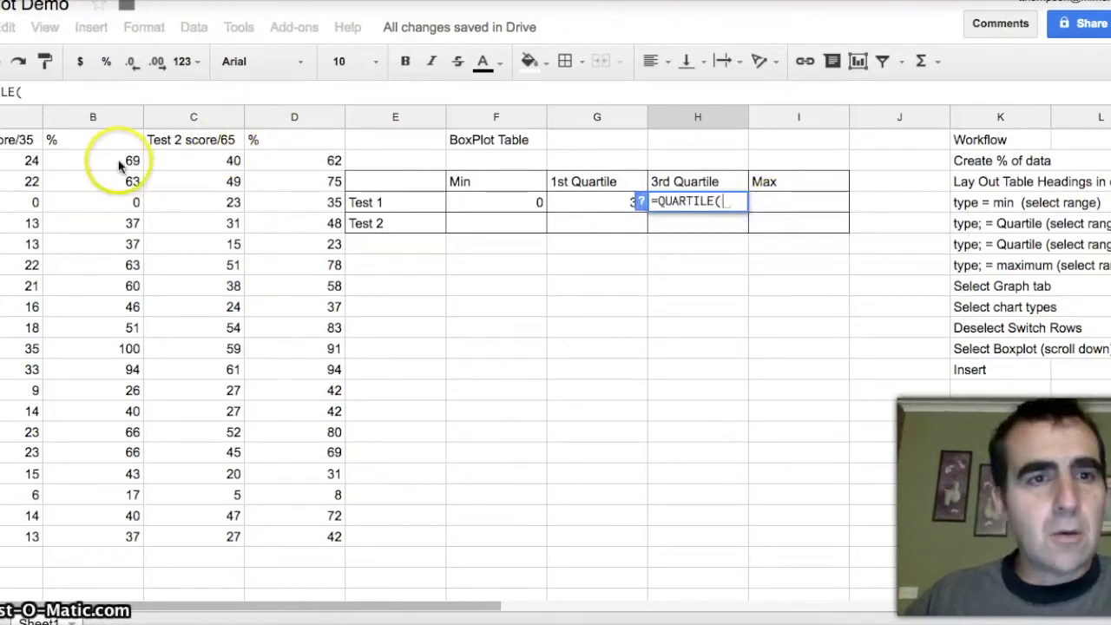
left_click_drag(120, 165, 107, 535)
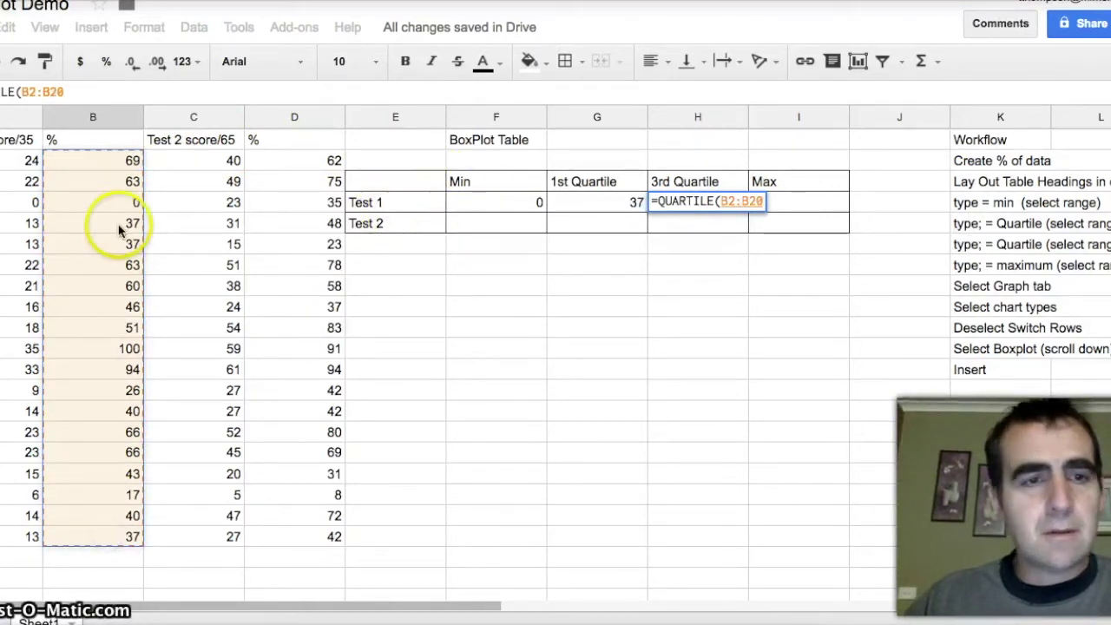
type(", ")
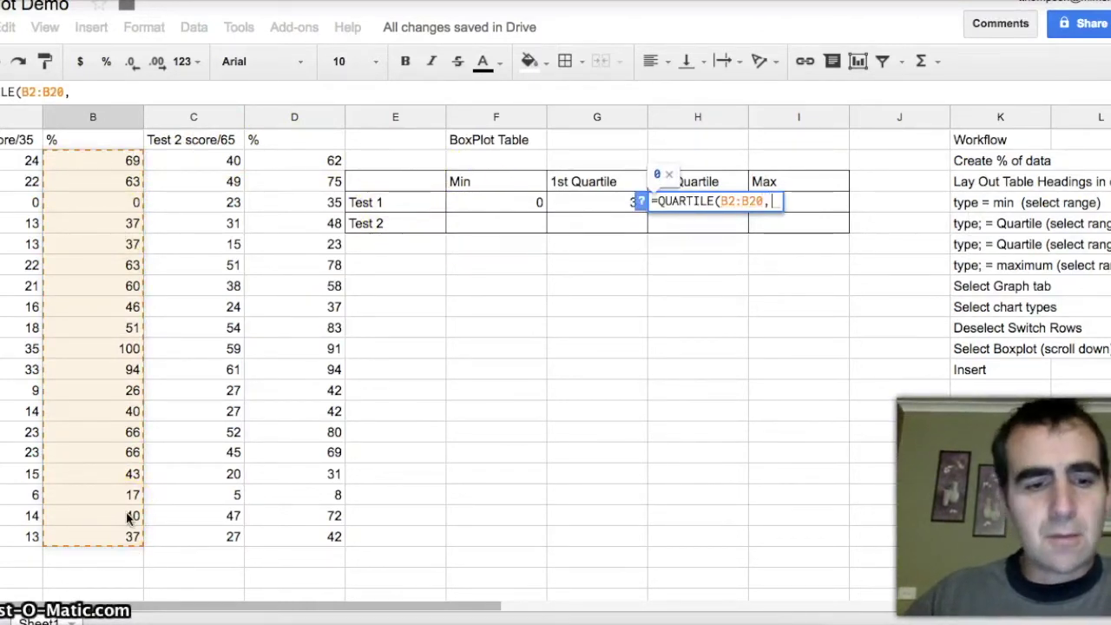
type("3")
key("Return")
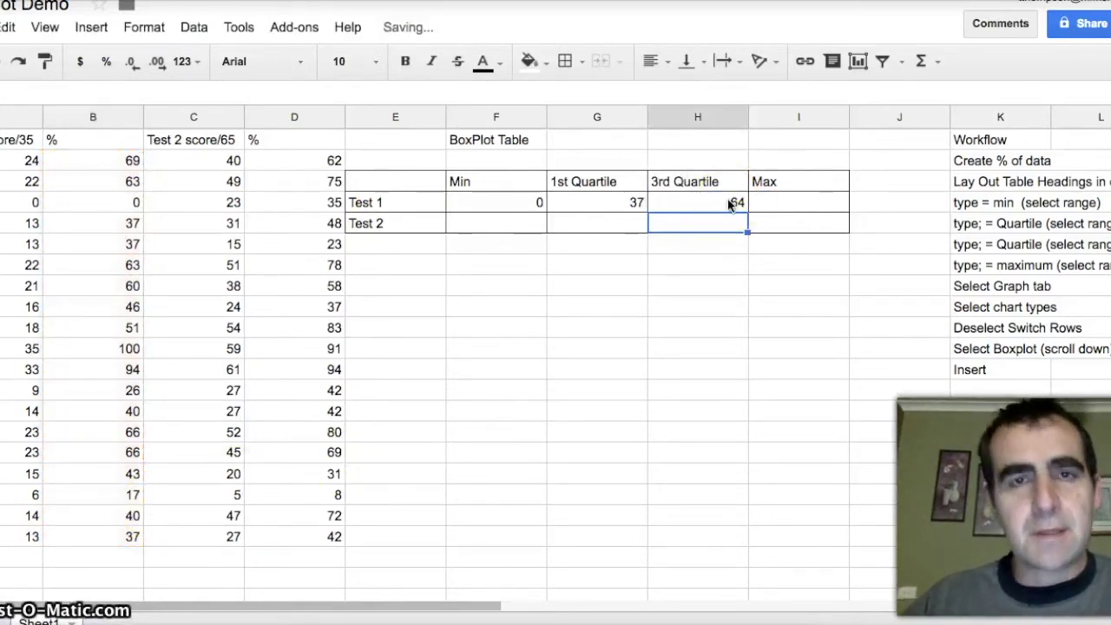
Calculate the Test 1 maximum in I4 with MAX over B2:B20 and check it against the highest percentage in column B.
left_click(768, 205)
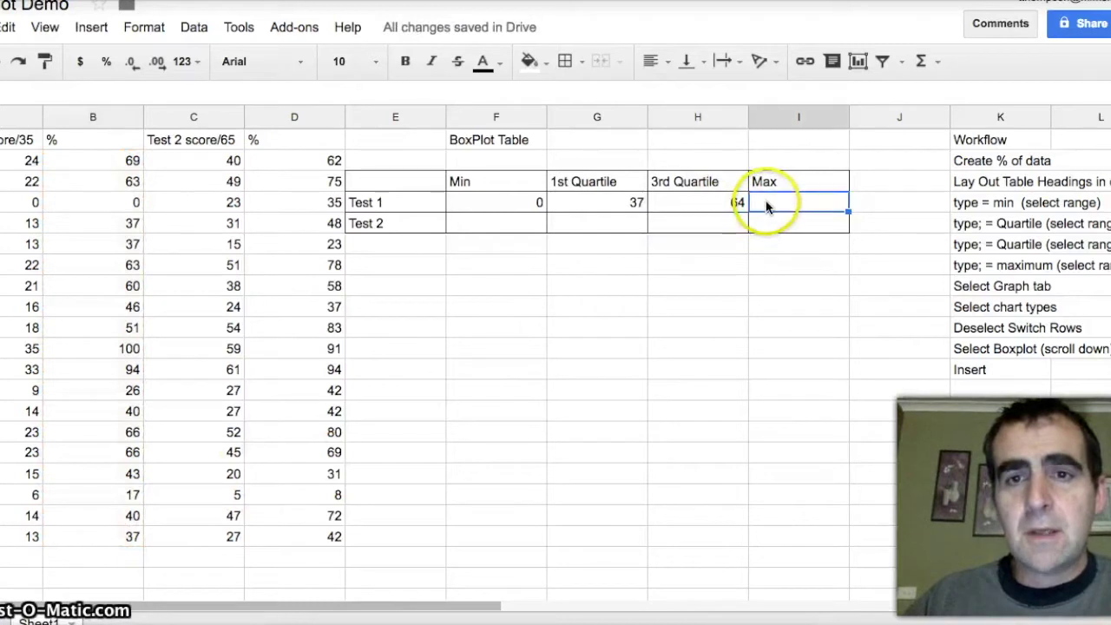
type("=max")
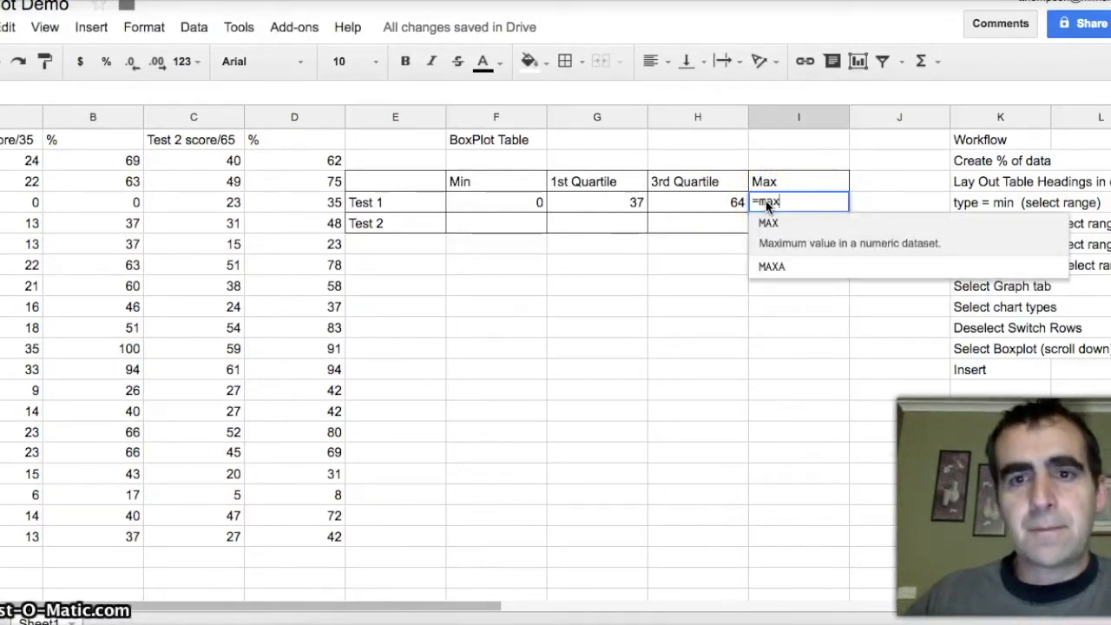
left_click(887, 223)
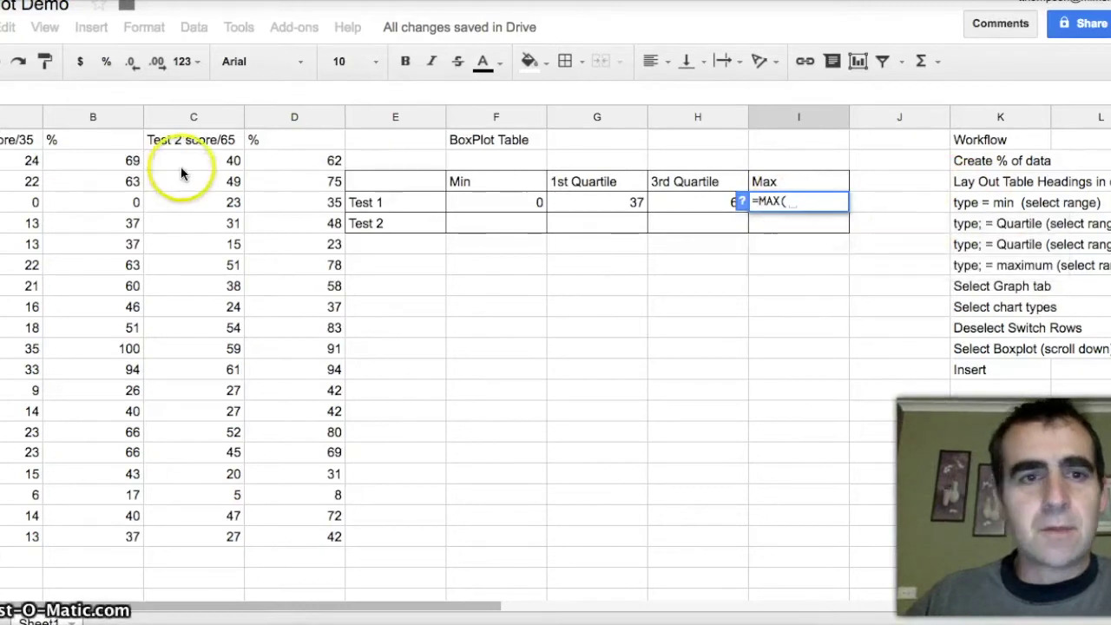
left_click_drag(90, 161, 67, 540)
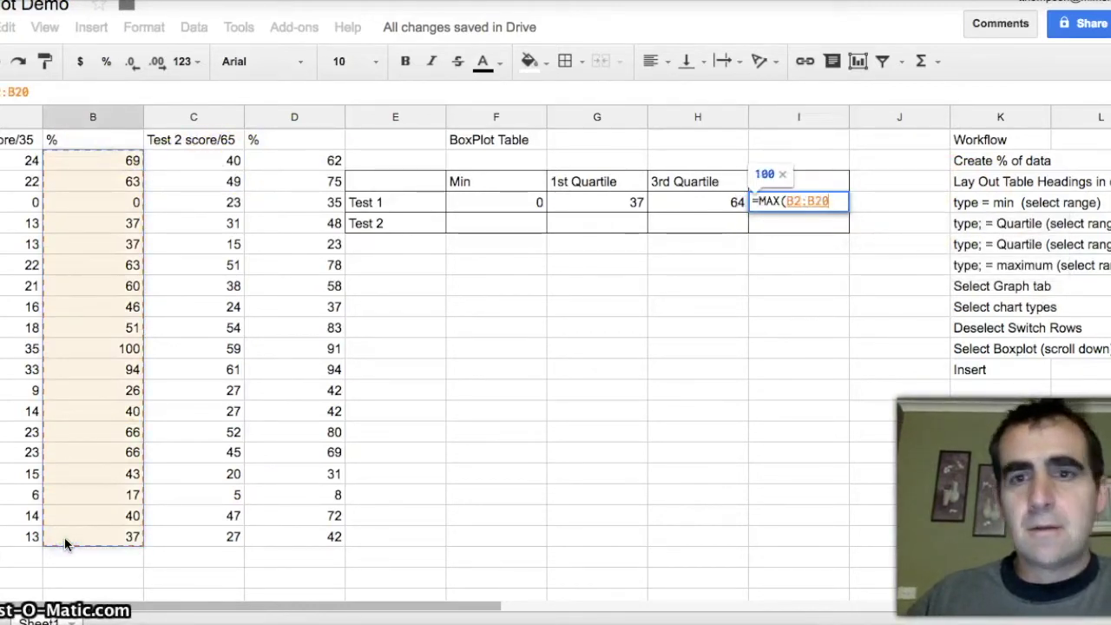
key("Return")
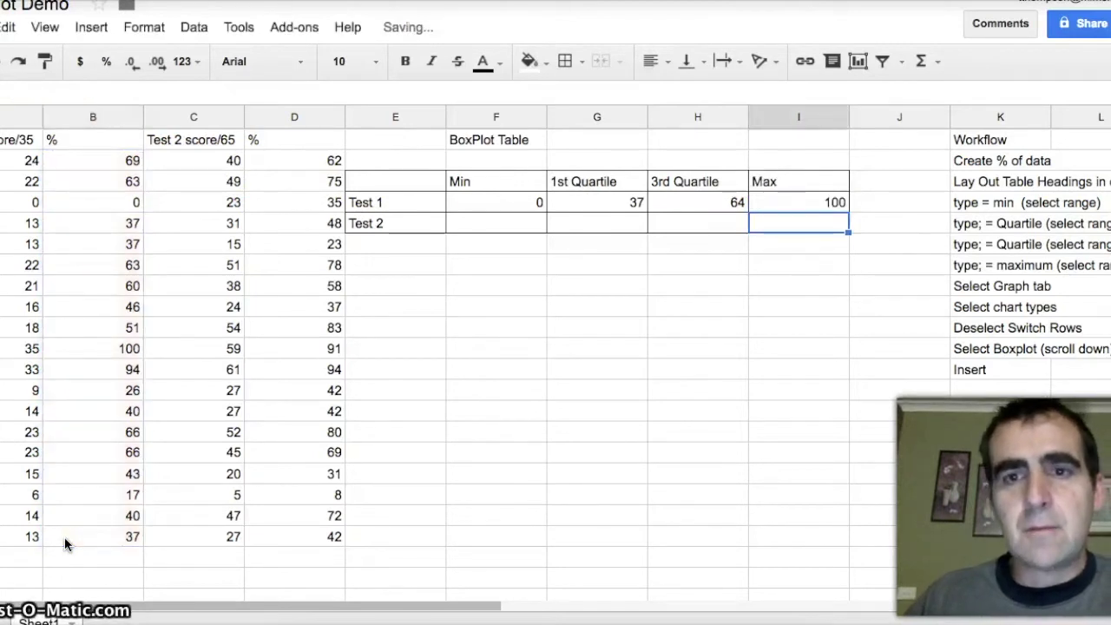
left_click(105, 348)
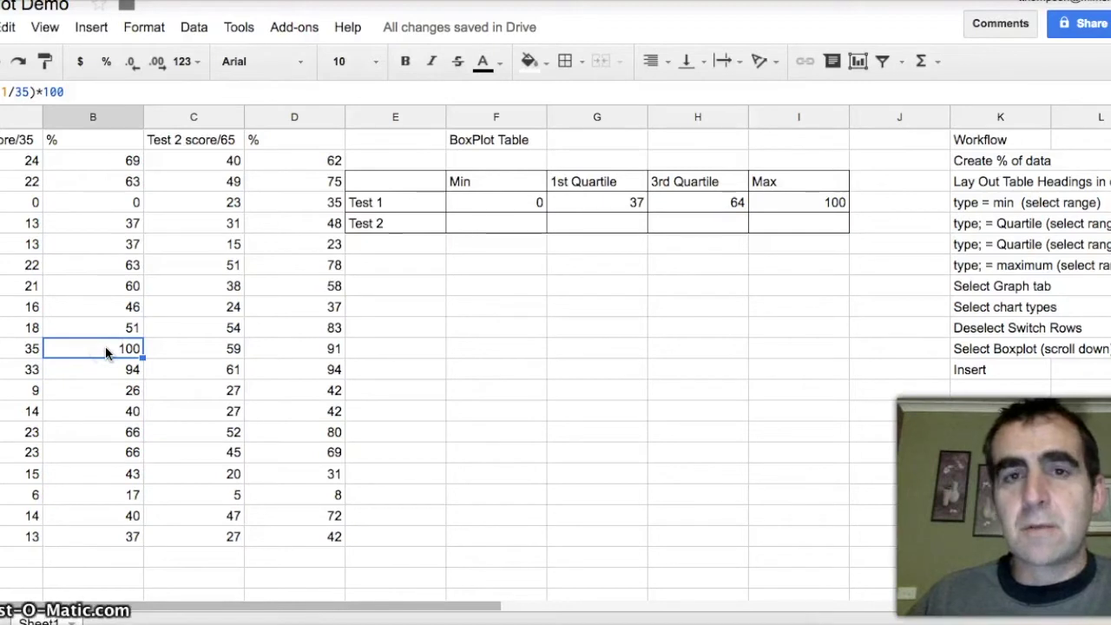
Calculate the Test 2 minimum in F5 with the MIN function over the percentages in D2:D20.
left_click(513, 228)
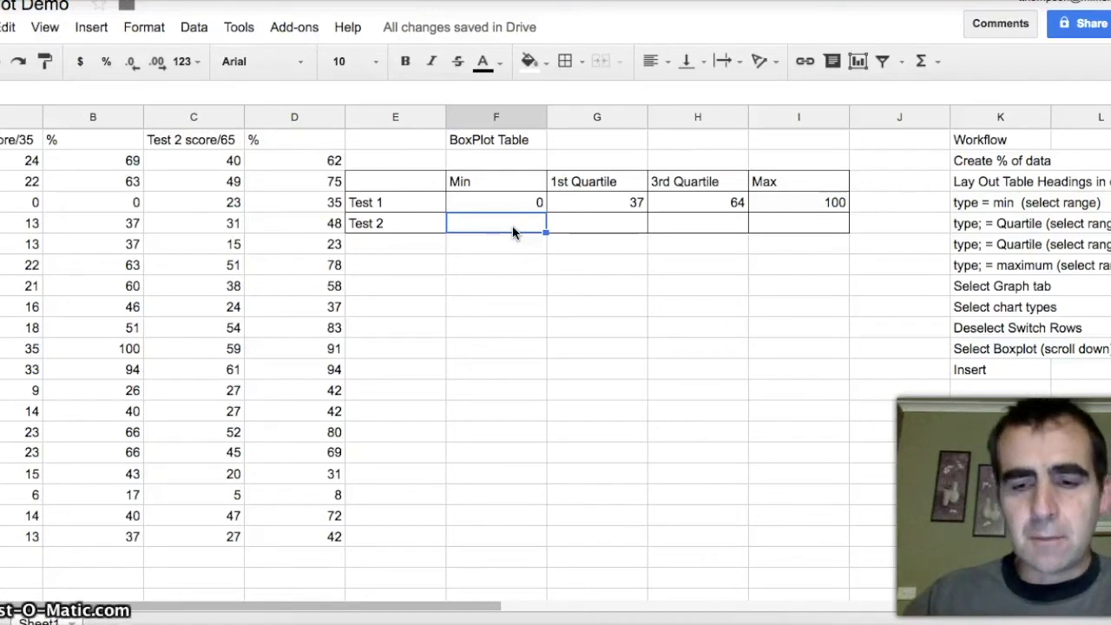
type("=")
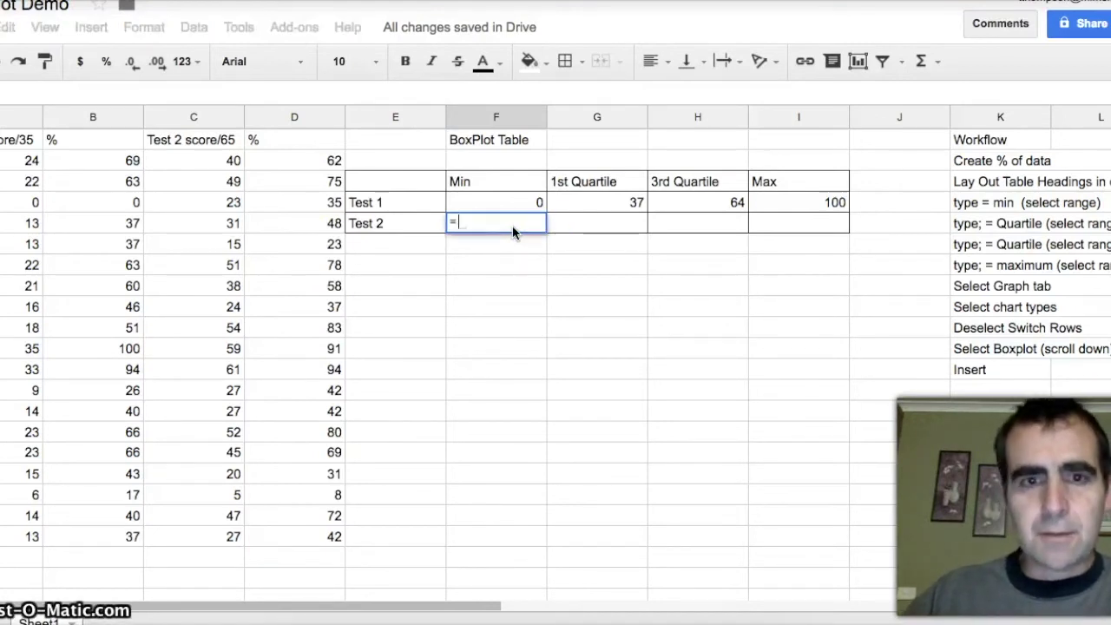
type("mi")
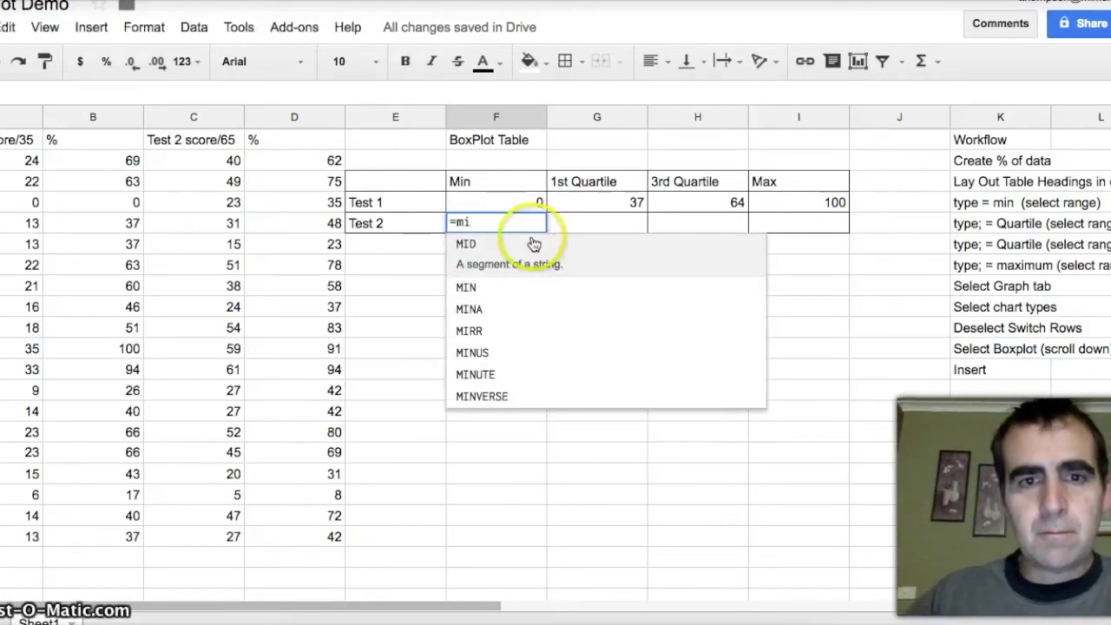
left_click(488, 292)
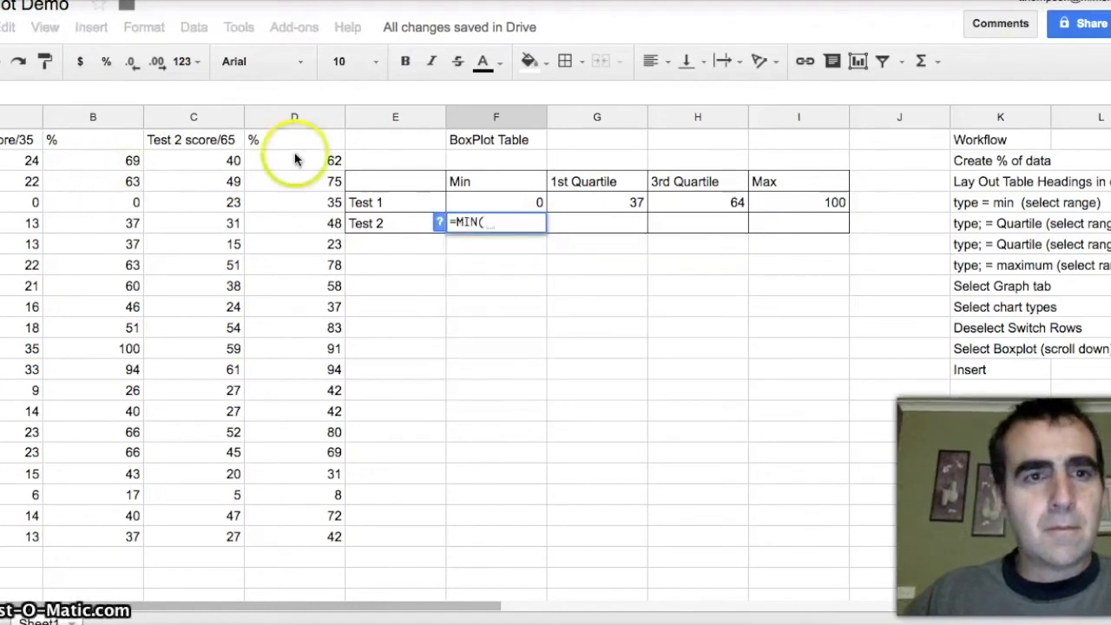
left_click_drag(311, 167, 300, 538)
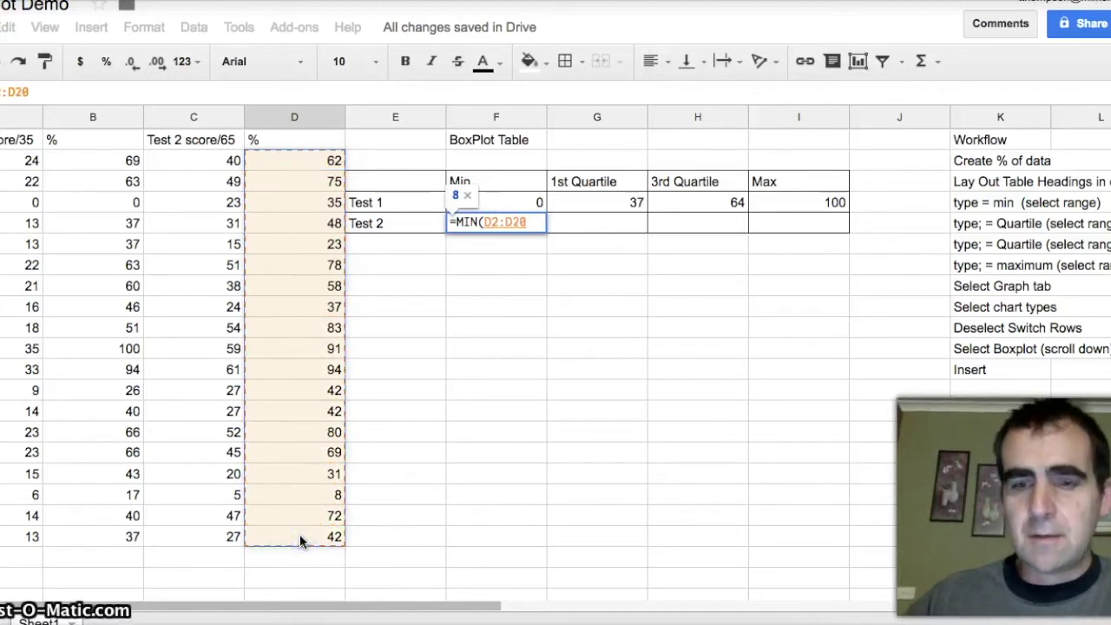
key("Return")
Calculate the Test 2 first quartile in G5 with QUARTILE over D2:D20 and quartile number 1.
left_click(612, 223)
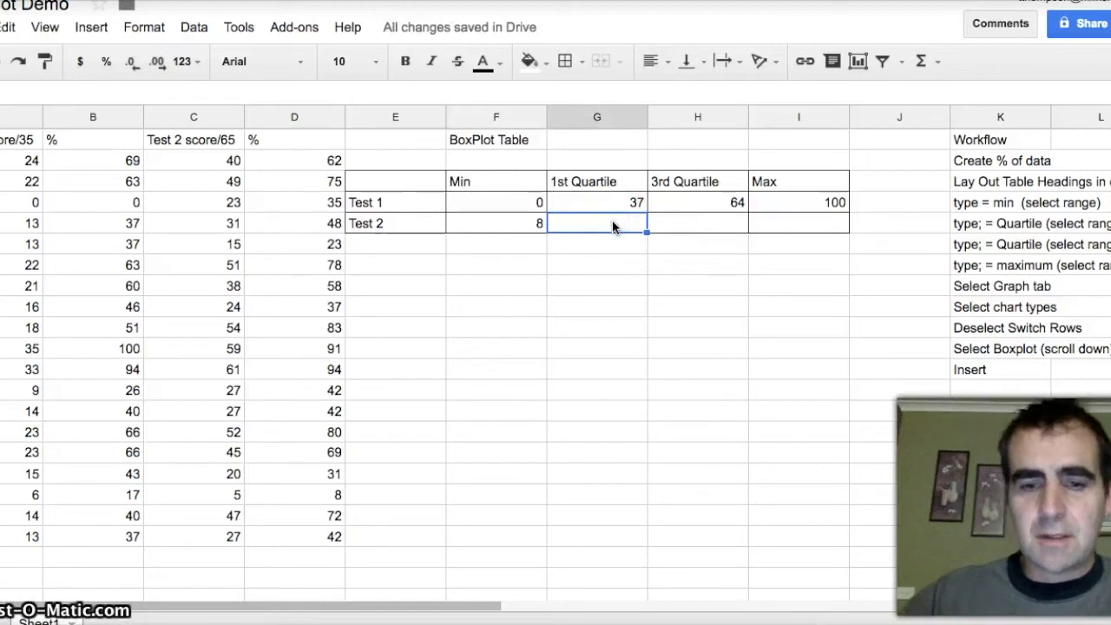
type("=quart")
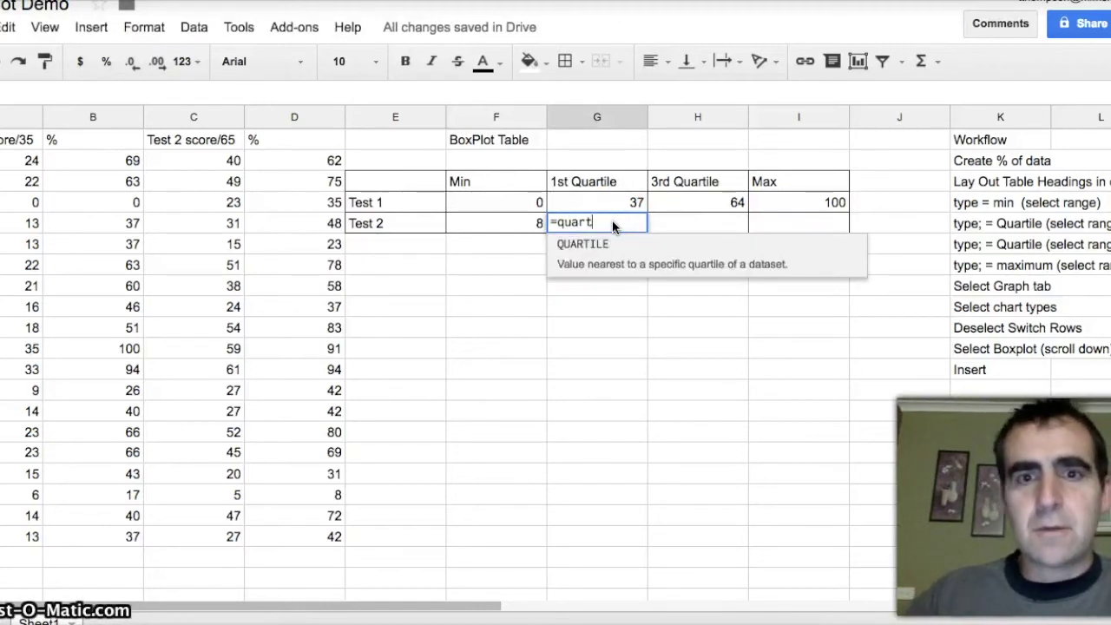
left_click(686, 244)
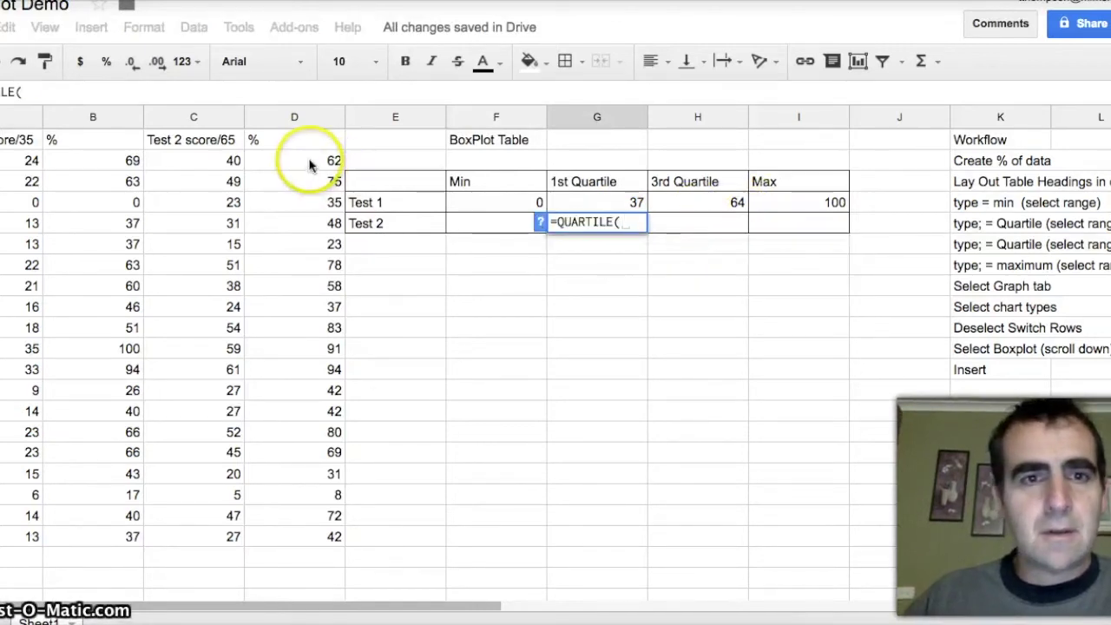
left_click_drag(293, 161, 303, 539)
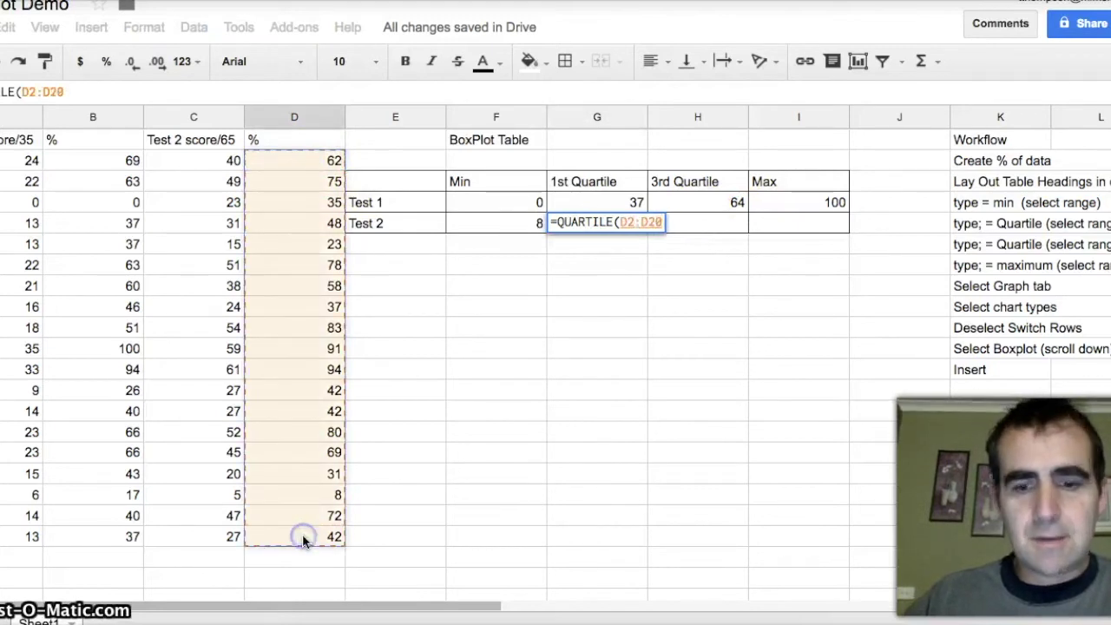
type(",")
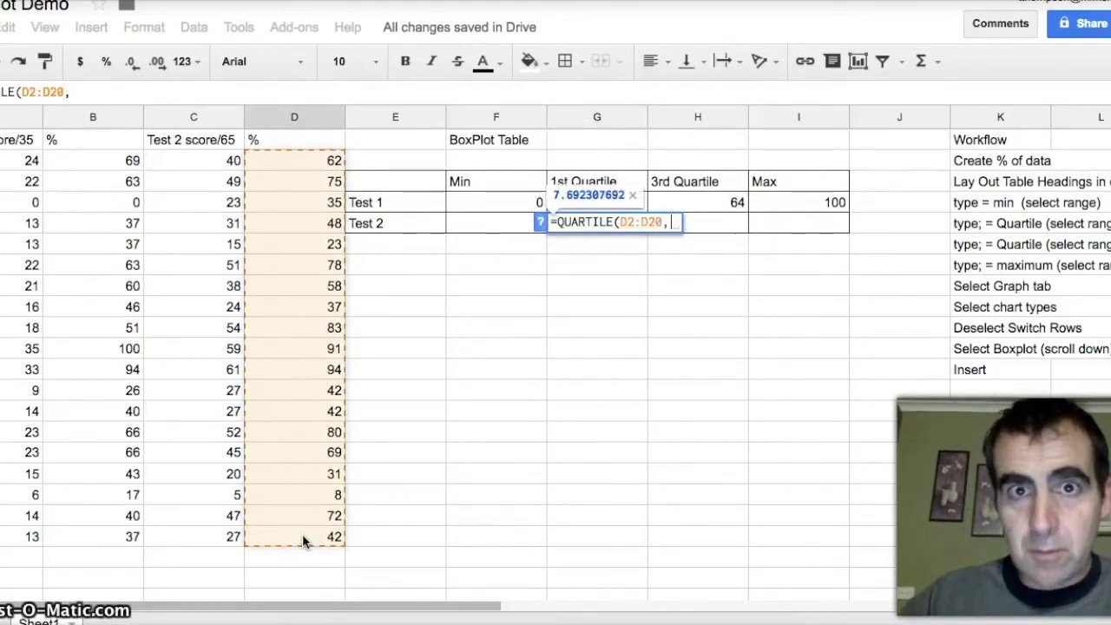
type("1")
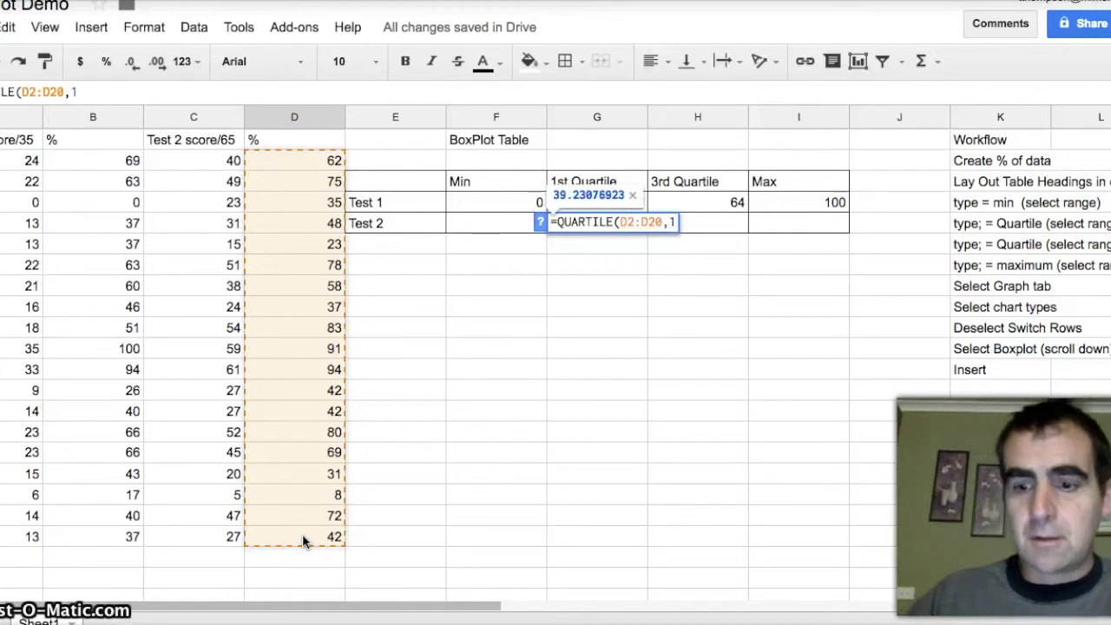
key("Return")
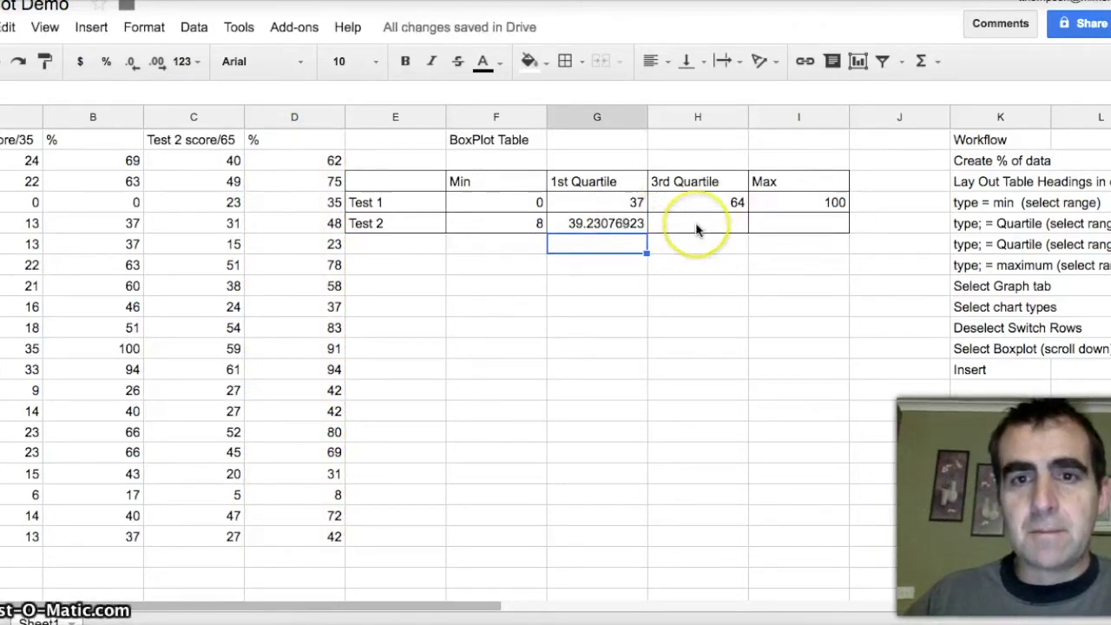
Calculate the Test 2 third quartile in H5 with QUARTILE over D2:D20 and quartile number 3.
left_click(698, 225)
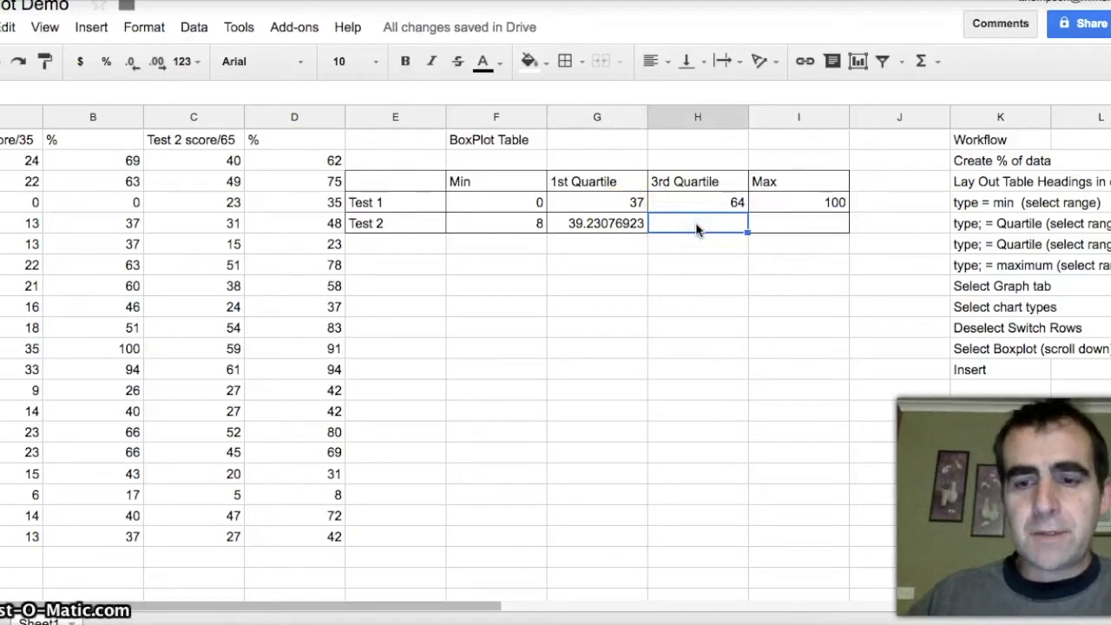
type("=quar")
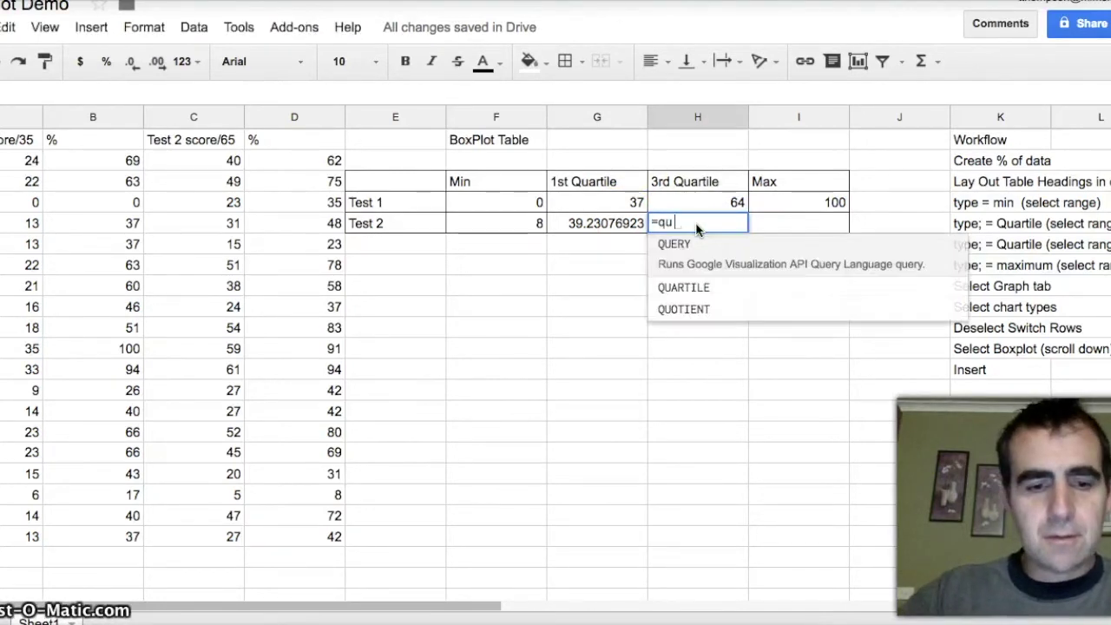
left_click(726, 246)
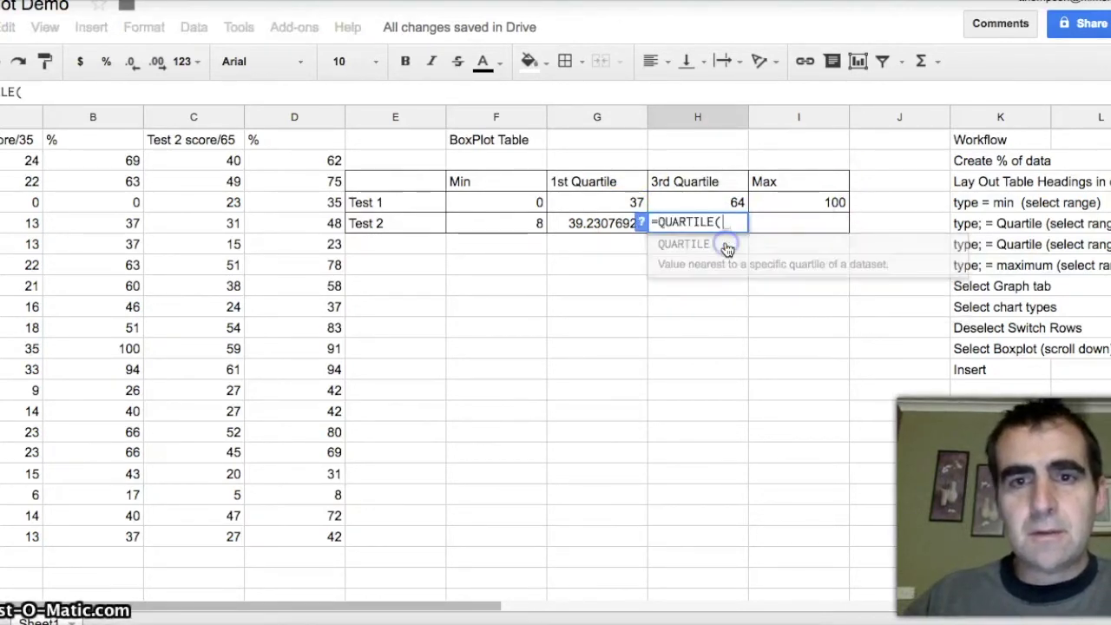
left_click_drag(310, 159, 310, 539)
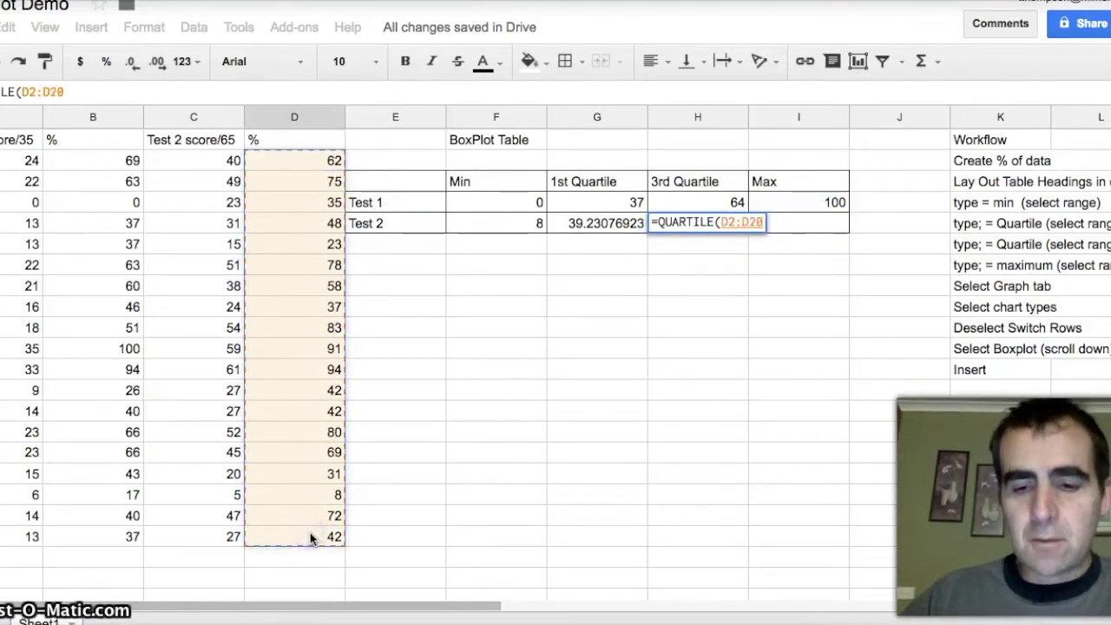
type(",")
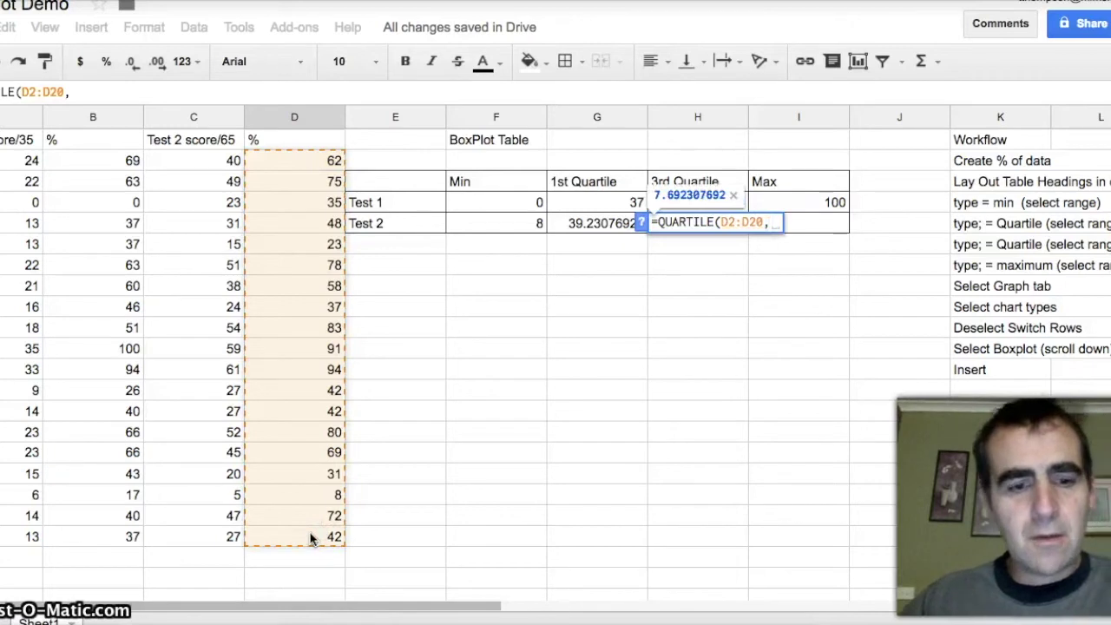
type("3")
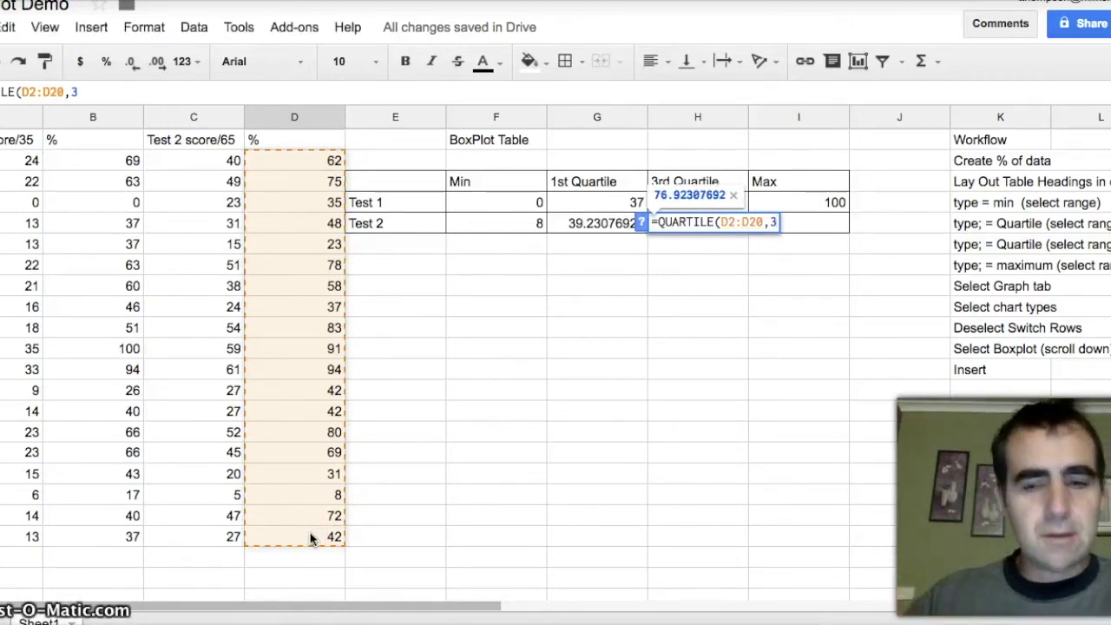
key("Return")
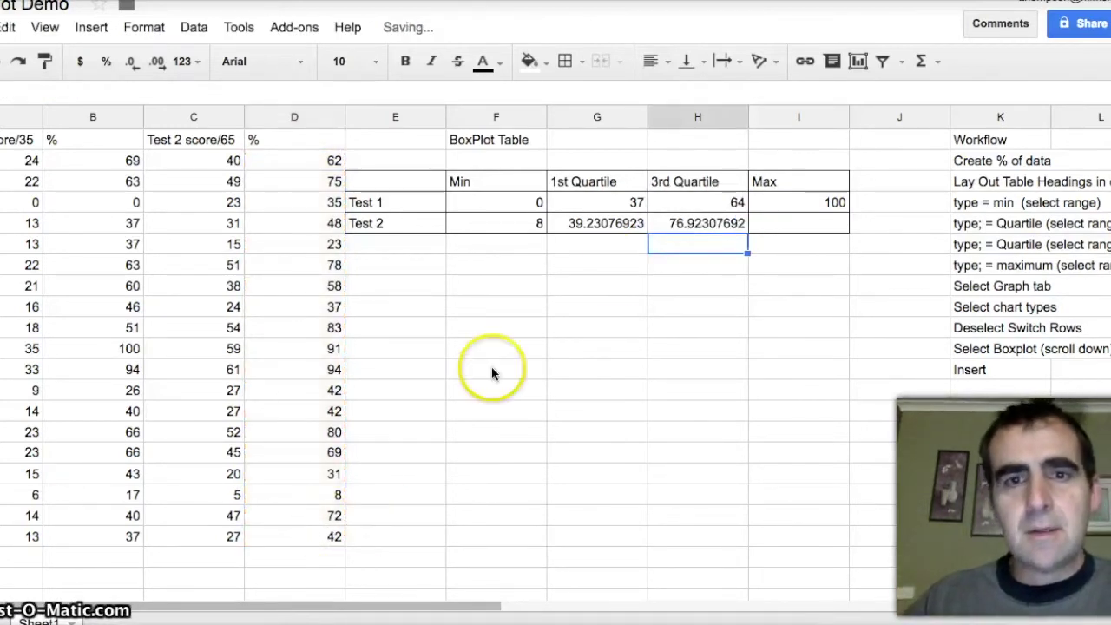
Calculate the Test 2 maximum in I5 with MAX over D2:D20 and check it against the highest percentage in column D.
left_click(808, 226)
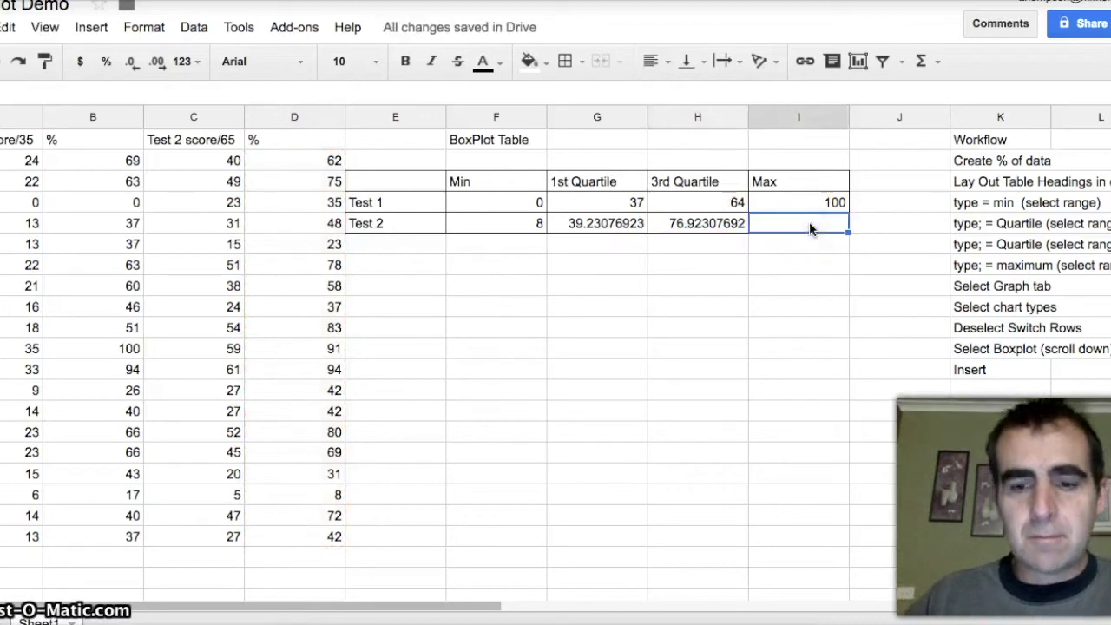
type("=max")
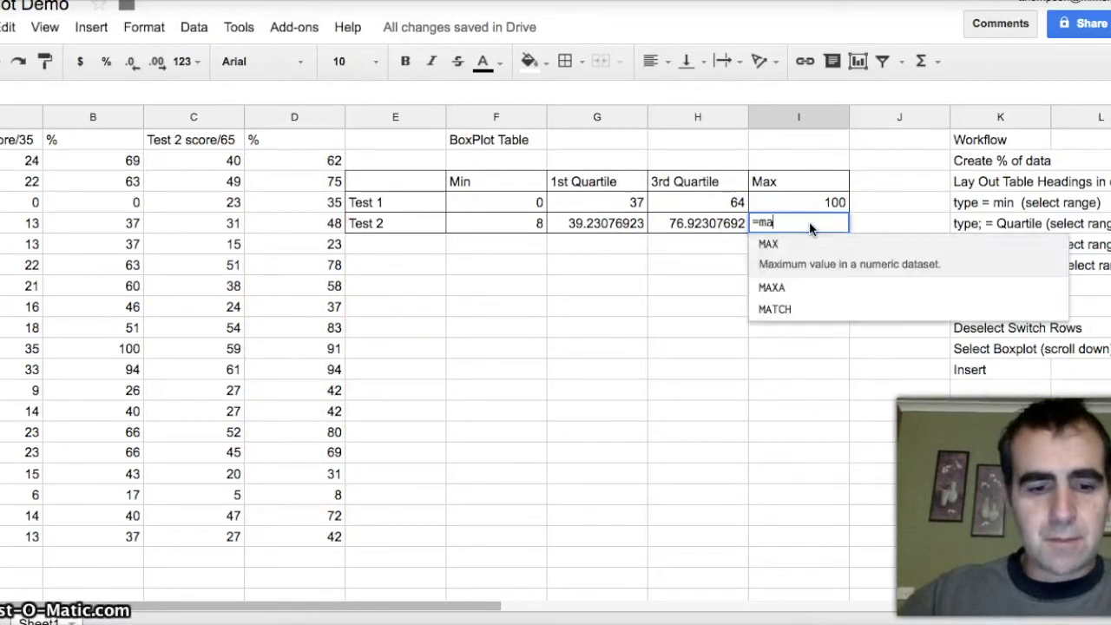
left_click(908, 257)
left_click_drag(279, 160, 275, 543)
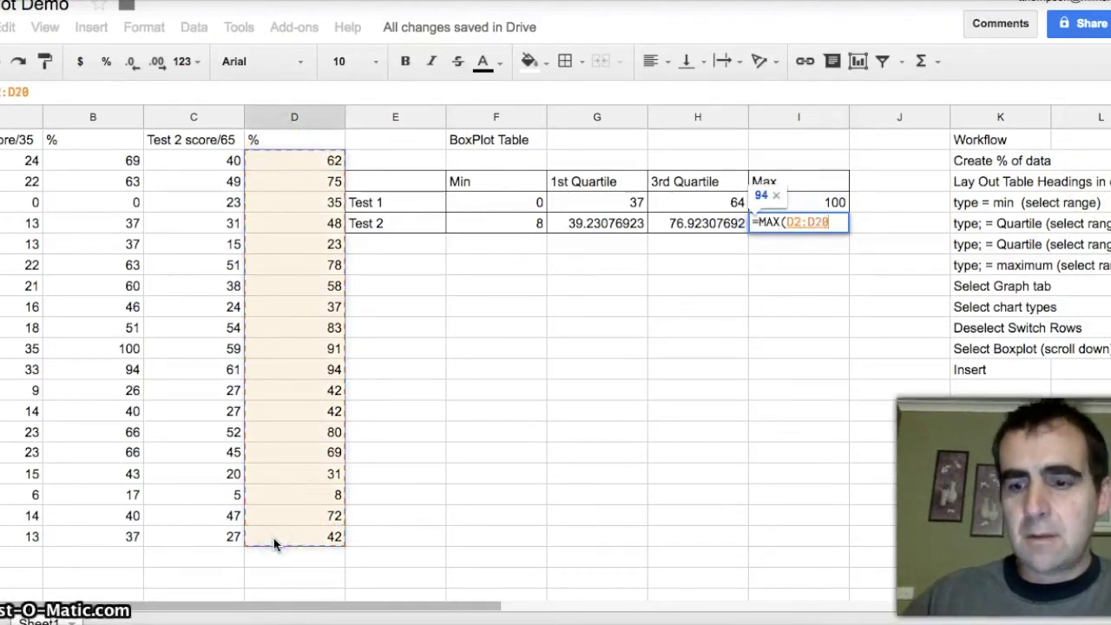
key("Return")
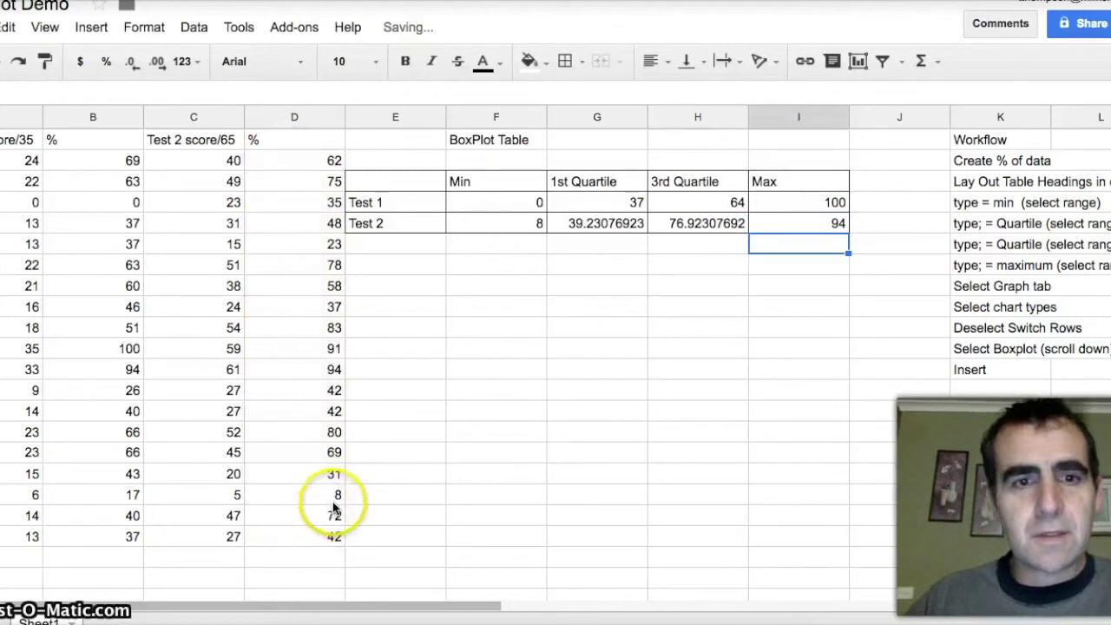
left_click(317, 371)
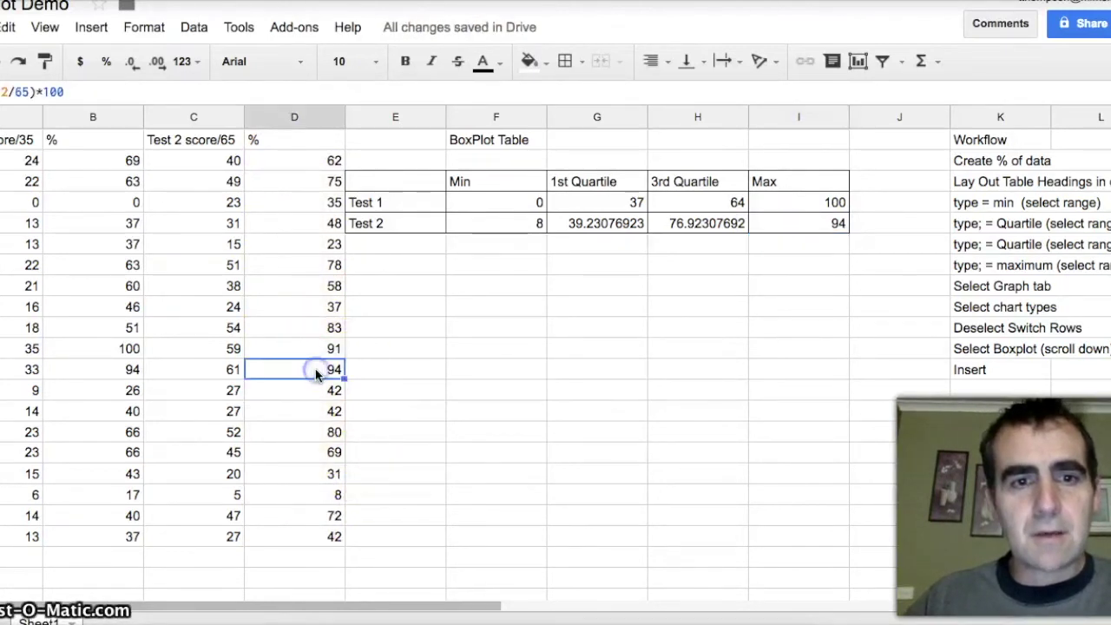
Reduce the decimal places of the Test 2 first quartile in G5 until it shows as a whole number.
left_click(595, 246)
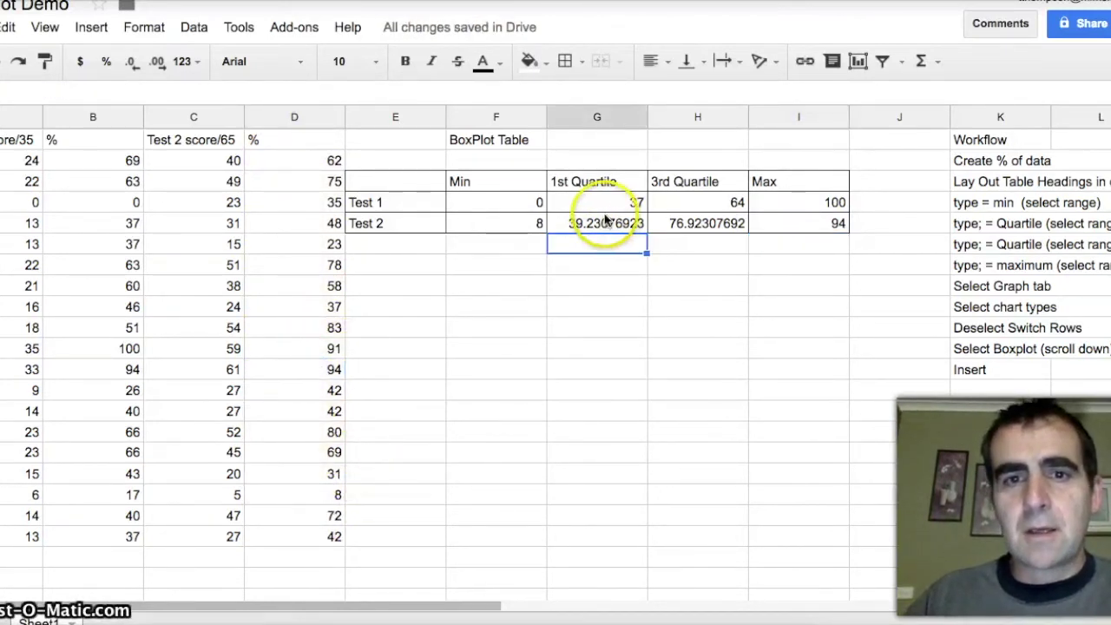
left_click(605, 223)
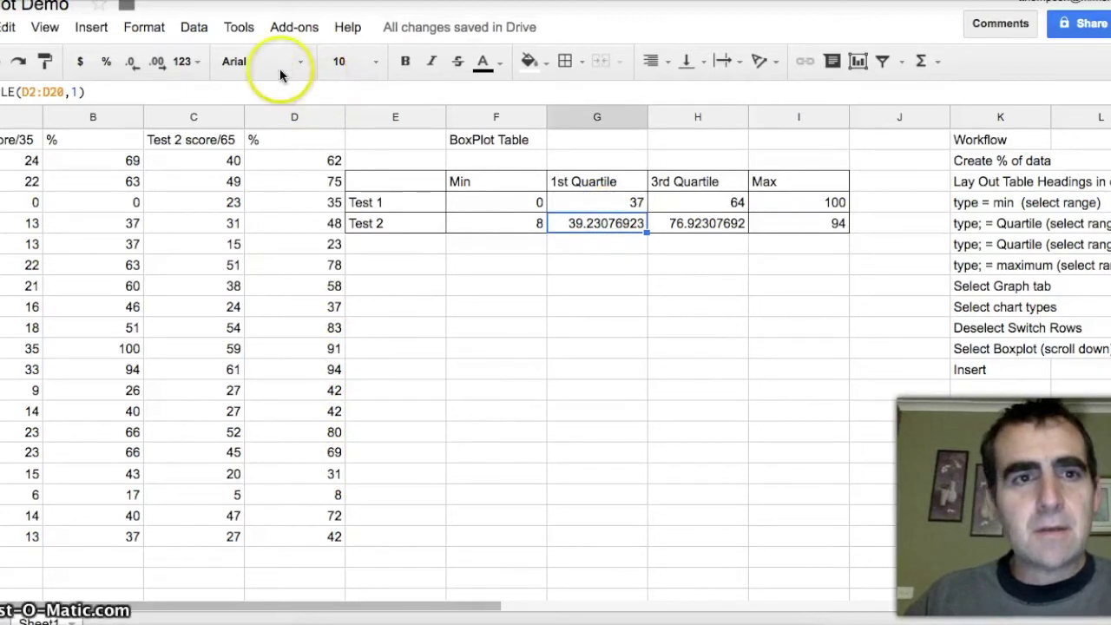
left_click(133, 66)
left_click(133, 66)
left_click(133, 66)
left_click(133, 66)
left_click(133, 66)
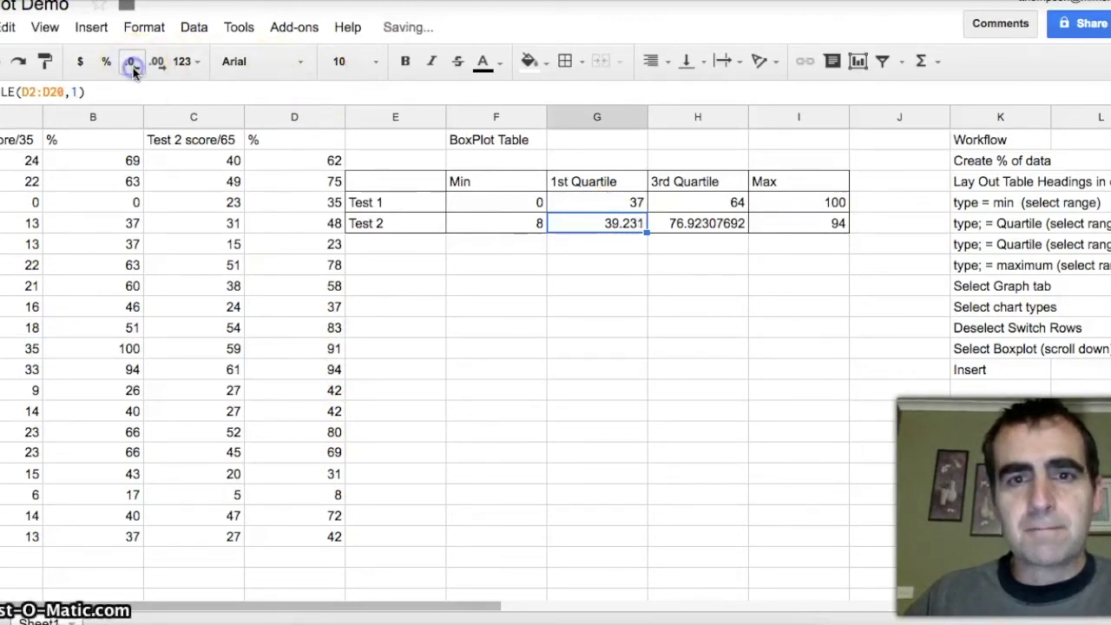
left_click(133, 66)
left_click(133, 68)
left_click(133, 68)
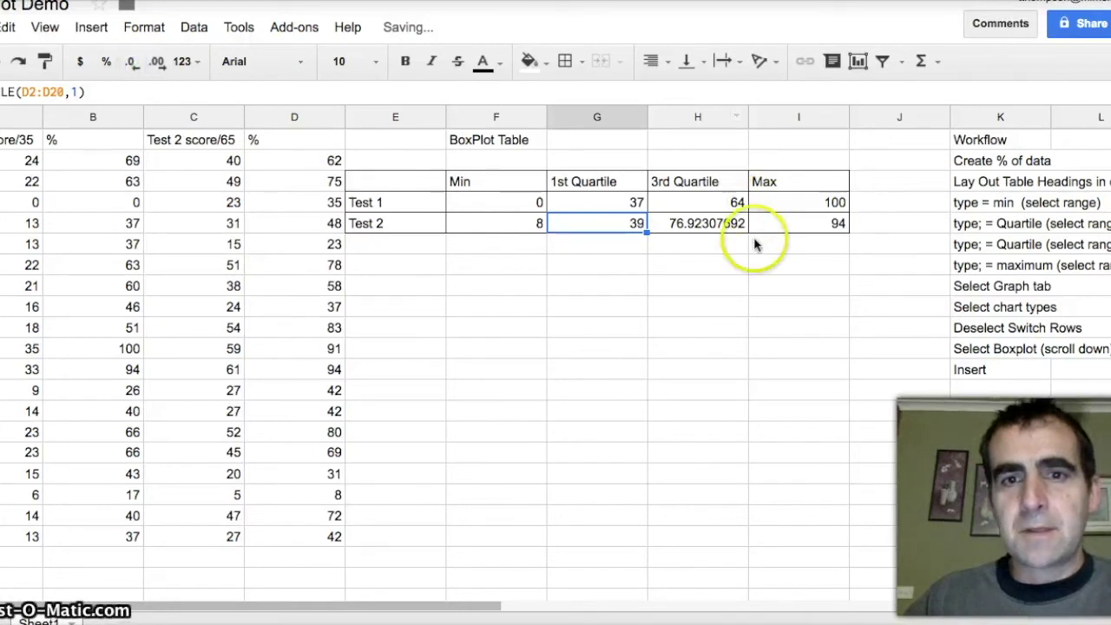
Reduce the decimal places of the Test 2 third quartile in H5 until it shows as a whole number.
left_click(726, 224)
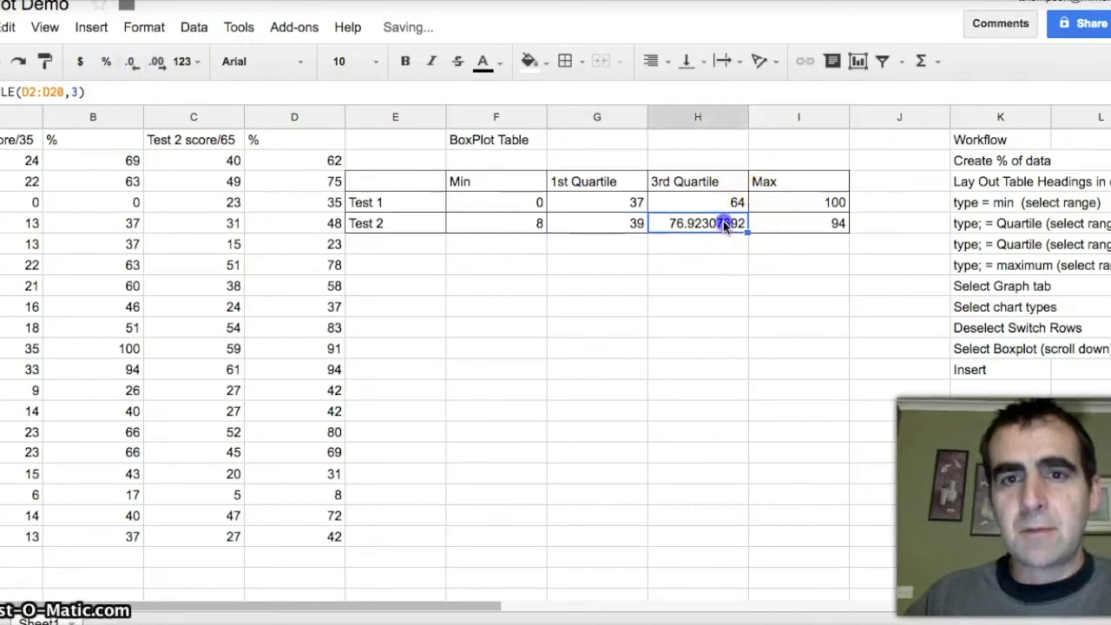
left_click(132, 61)
left_click(132, 61)
left_click(133, 60)
left_click(133, 61)
left_click(133, 60)
left_click(133, 61)
left_click(133, 61)
left_click(133, 60)
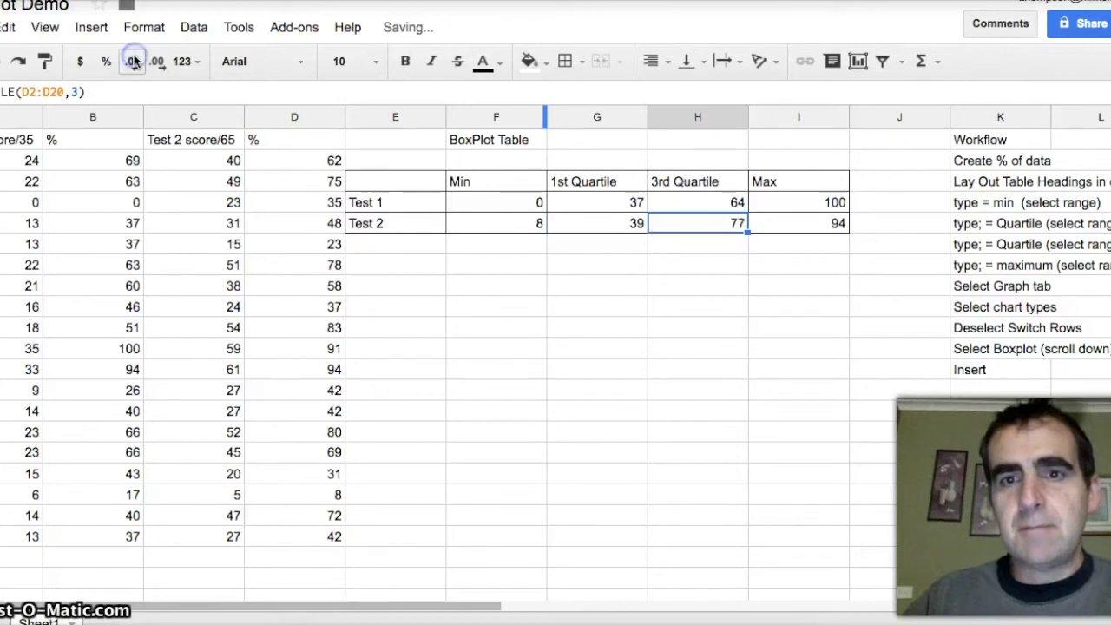
left_click(537, 245)
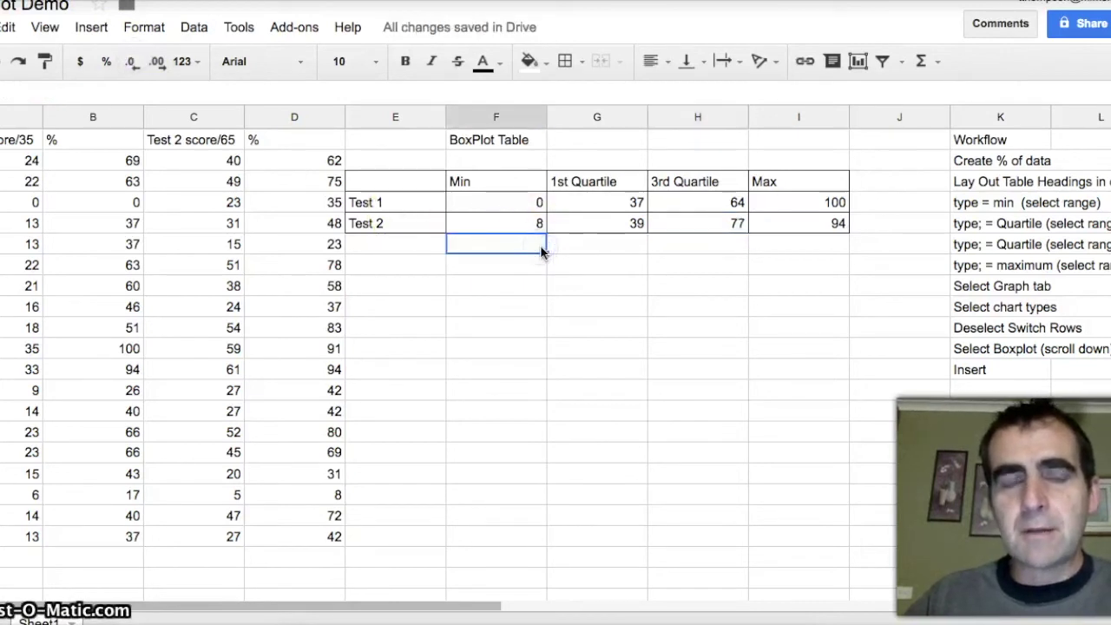
Start a chart from the BoxPlot Table range E3:I5 and turn off its Switch rows / columns option.
left_click_drag(378, 180, 772, 228)
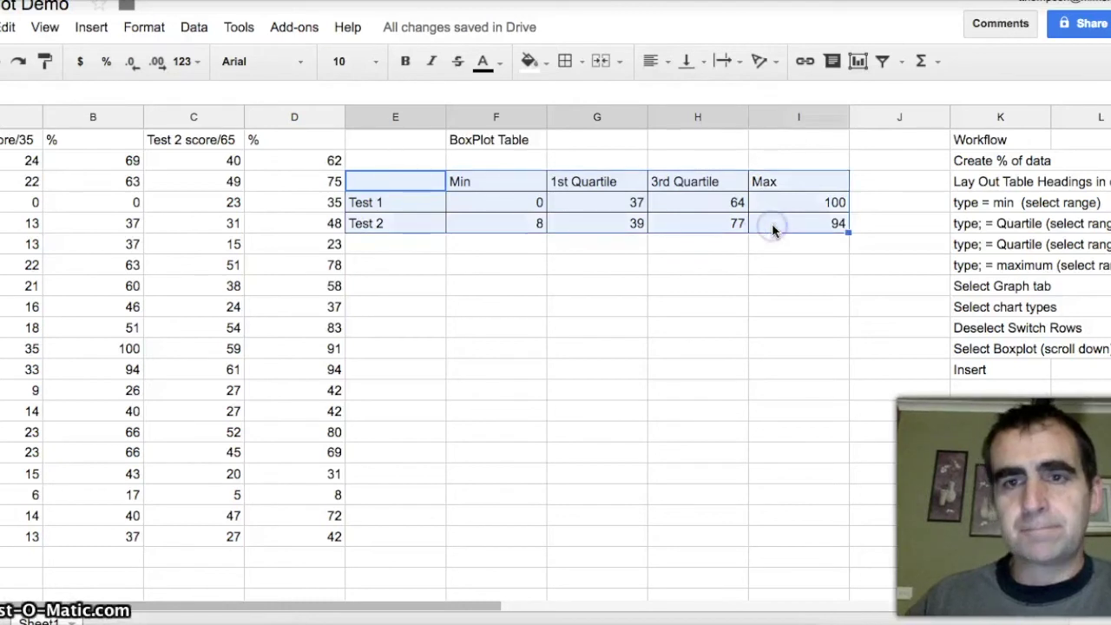
left_click(859, 68)
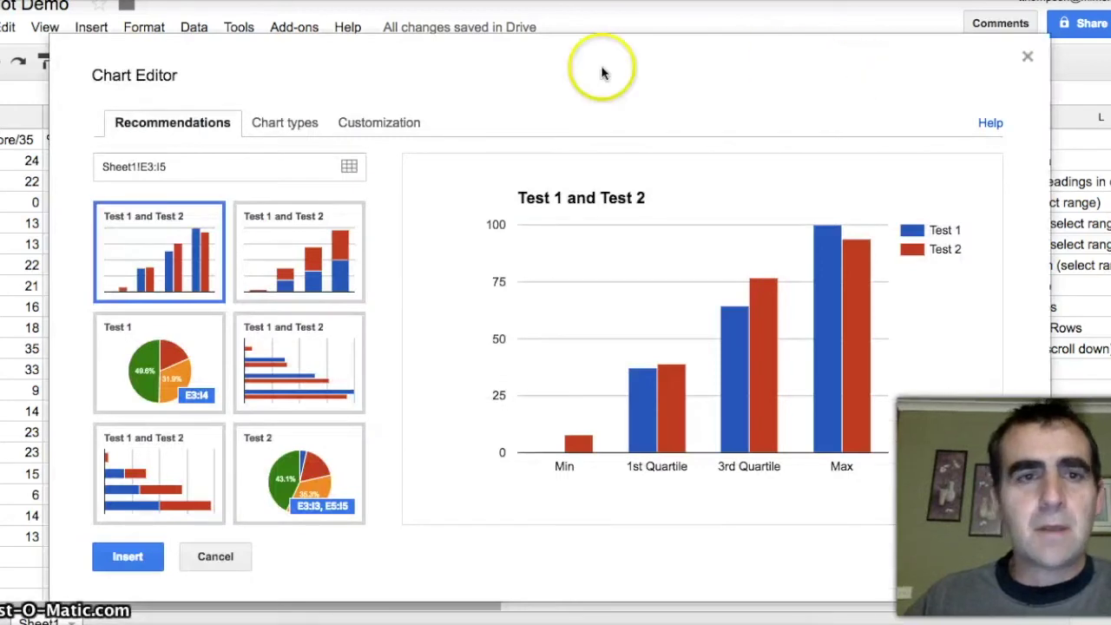
left_click(302, 127)
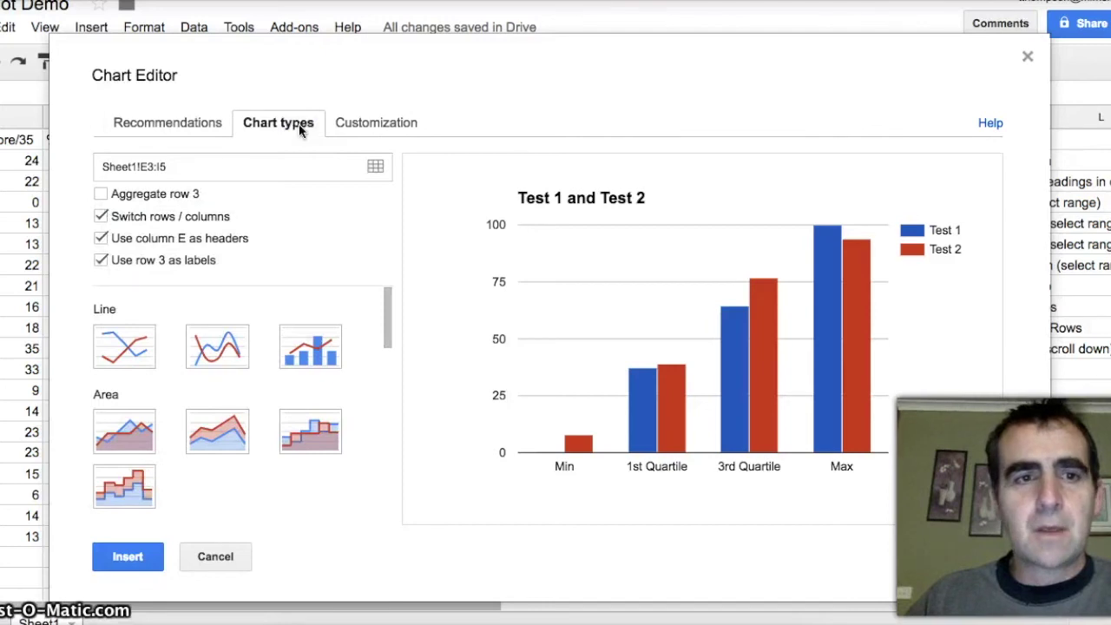
left_click(102, 217)
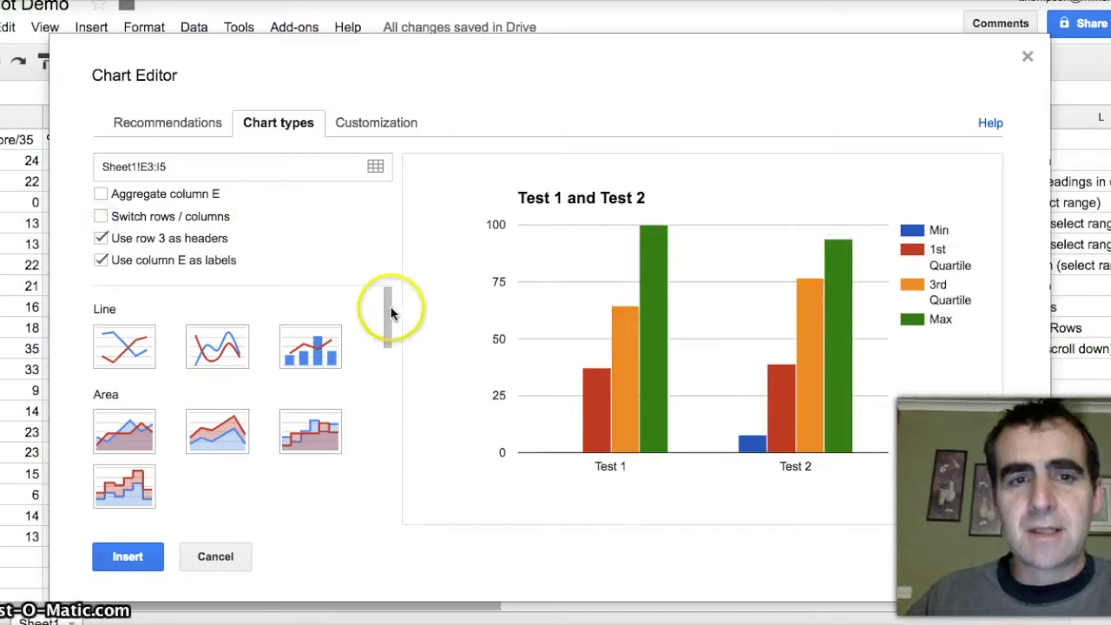
Change the chart type to the box plot (candlestick) chart and insert the Test 1 and Test 2 chart into the sheet.
left_click_drag(390, 314, 388, 508)
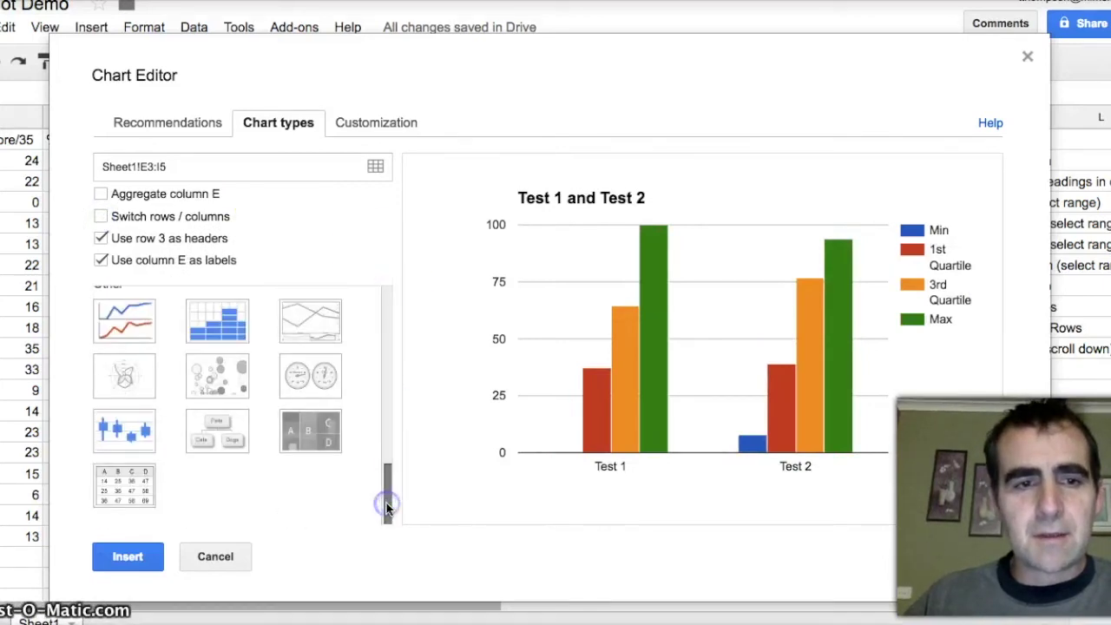
left_click(121, 439)
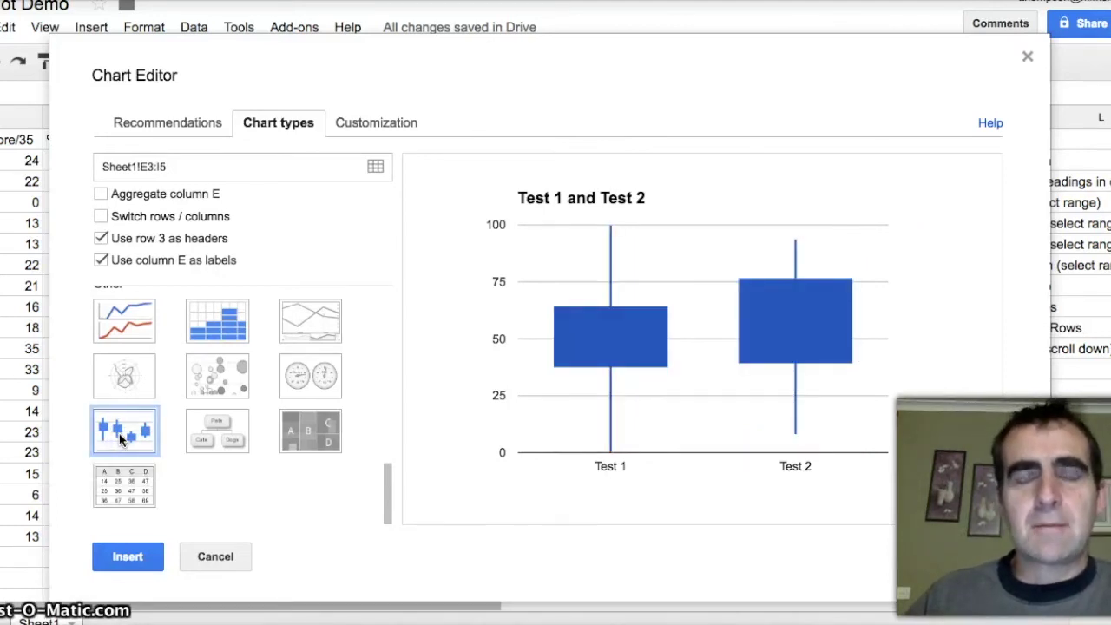
mouse_move(658, 336)
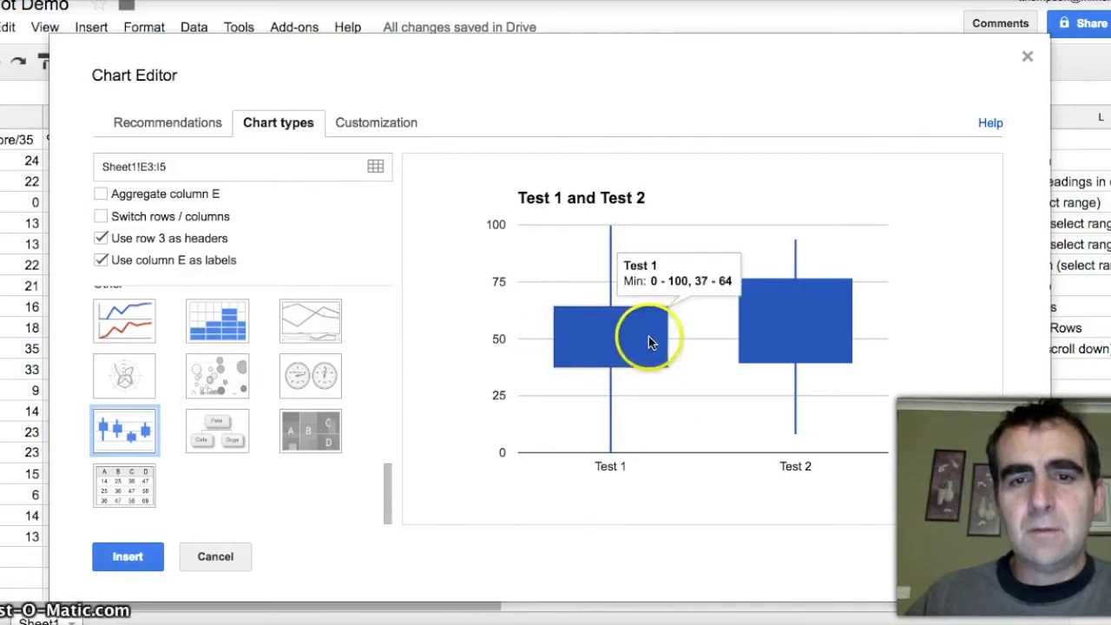
mouse_move(765, 330)
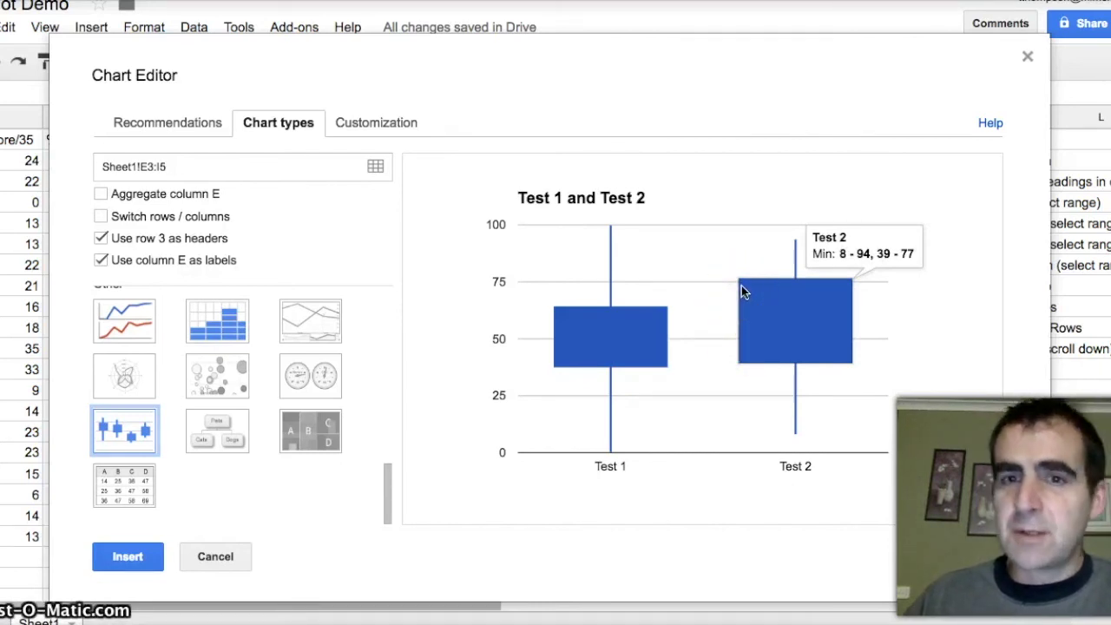
left_click(789, 255)
left_click(851, 514)
left_click(797, 439)
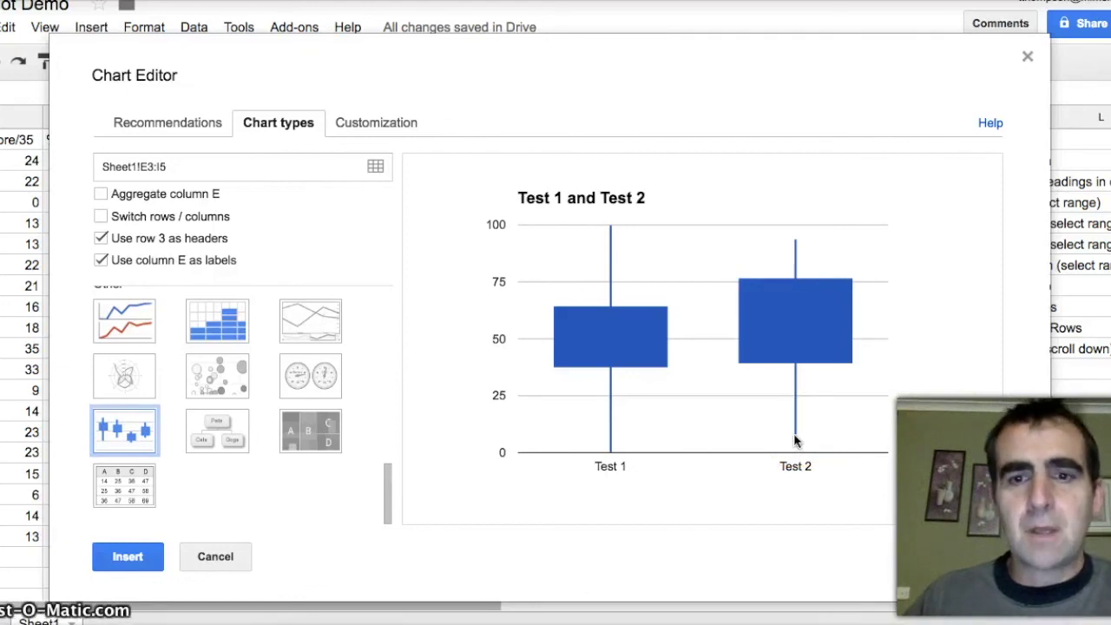
left_click(132, 558)
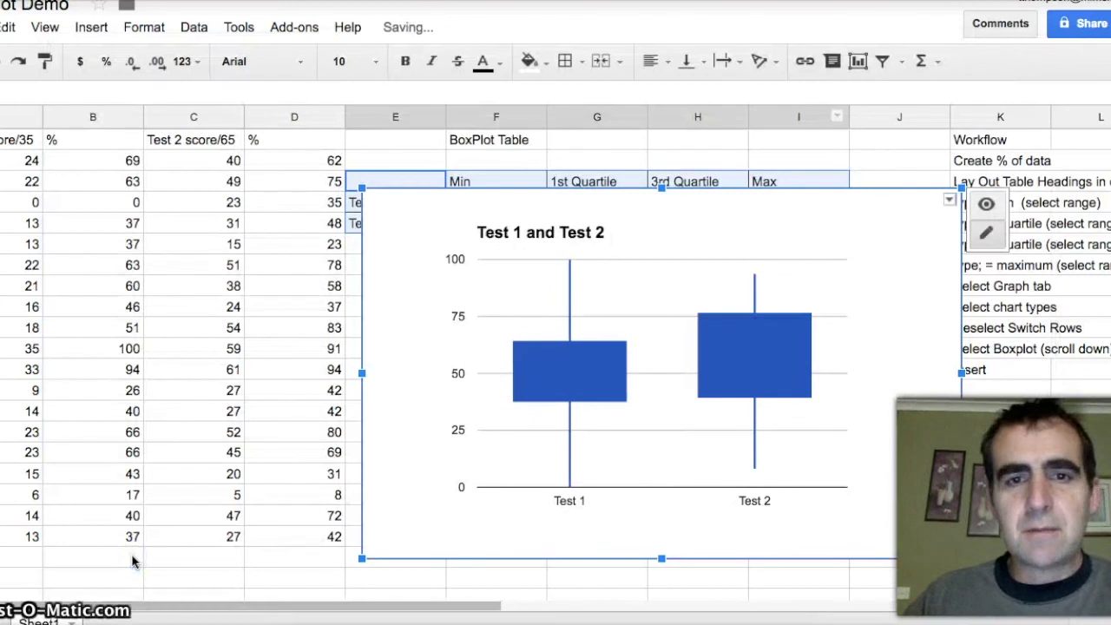
Shrink the box plot chart and place it directly below the BoxPlot Table, clear of the workflow notes in column K.
left_click_drag(371, 200, 353, 251)
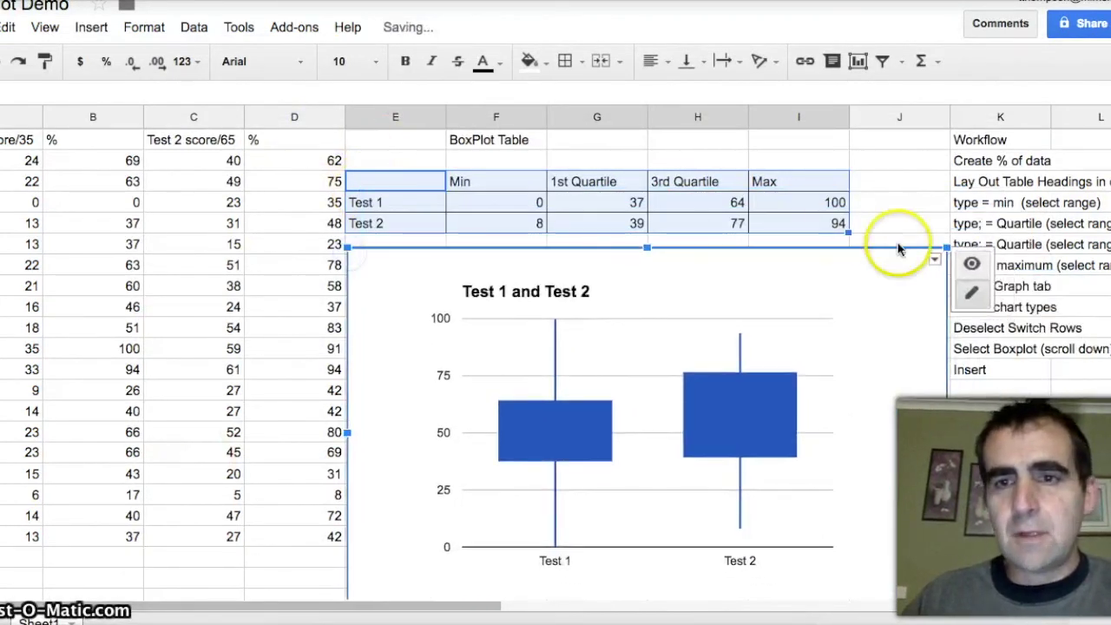
left_click(849, 304)
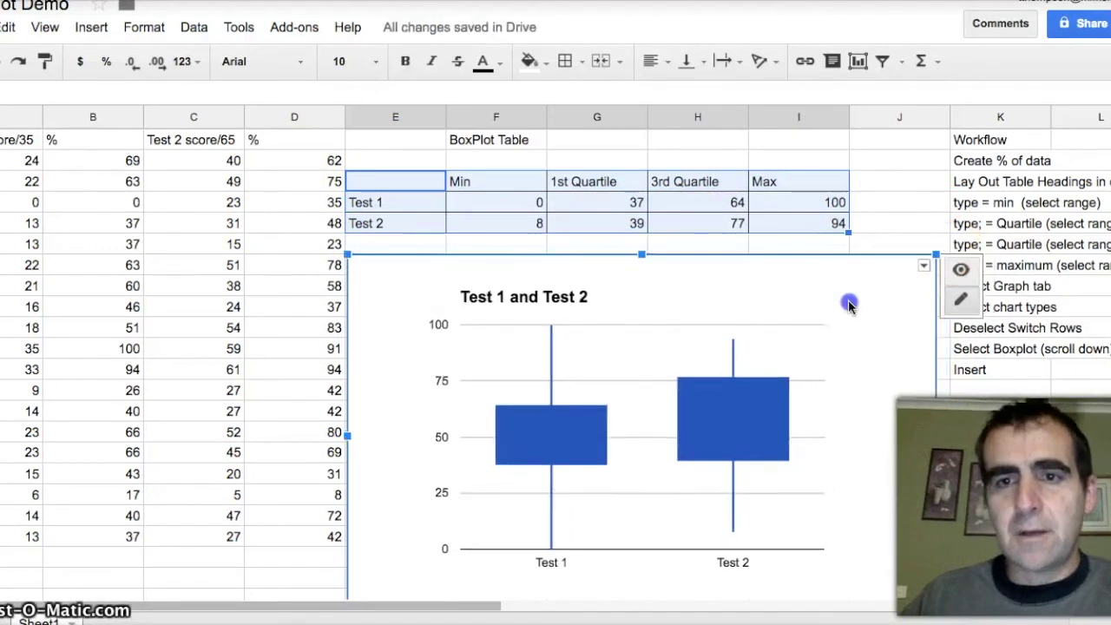
left_click_drag(850, 304, 786, 266)
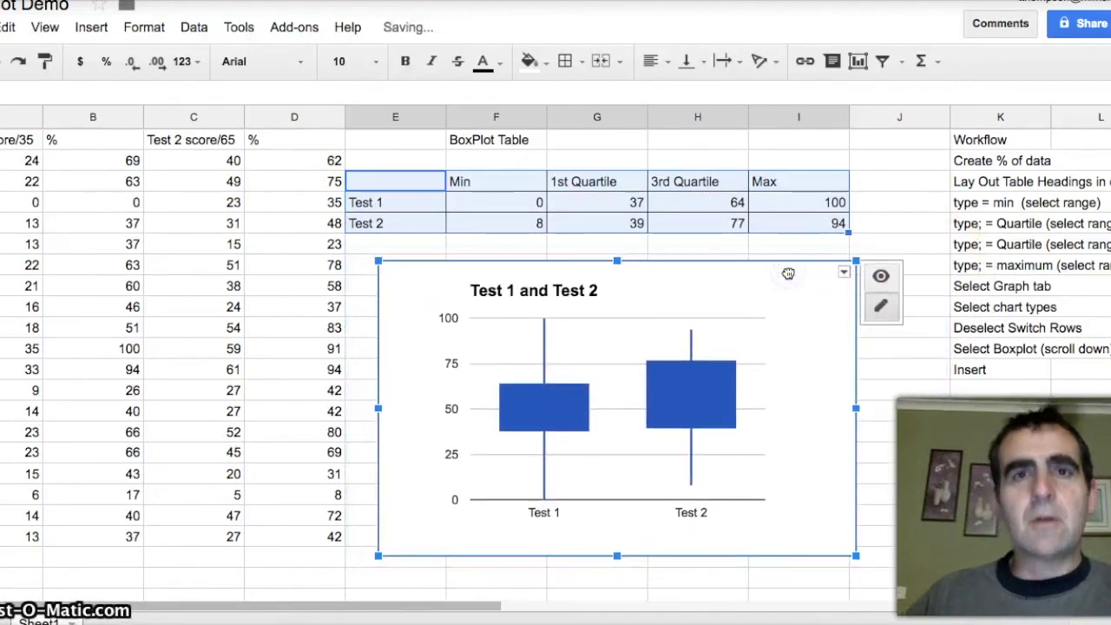